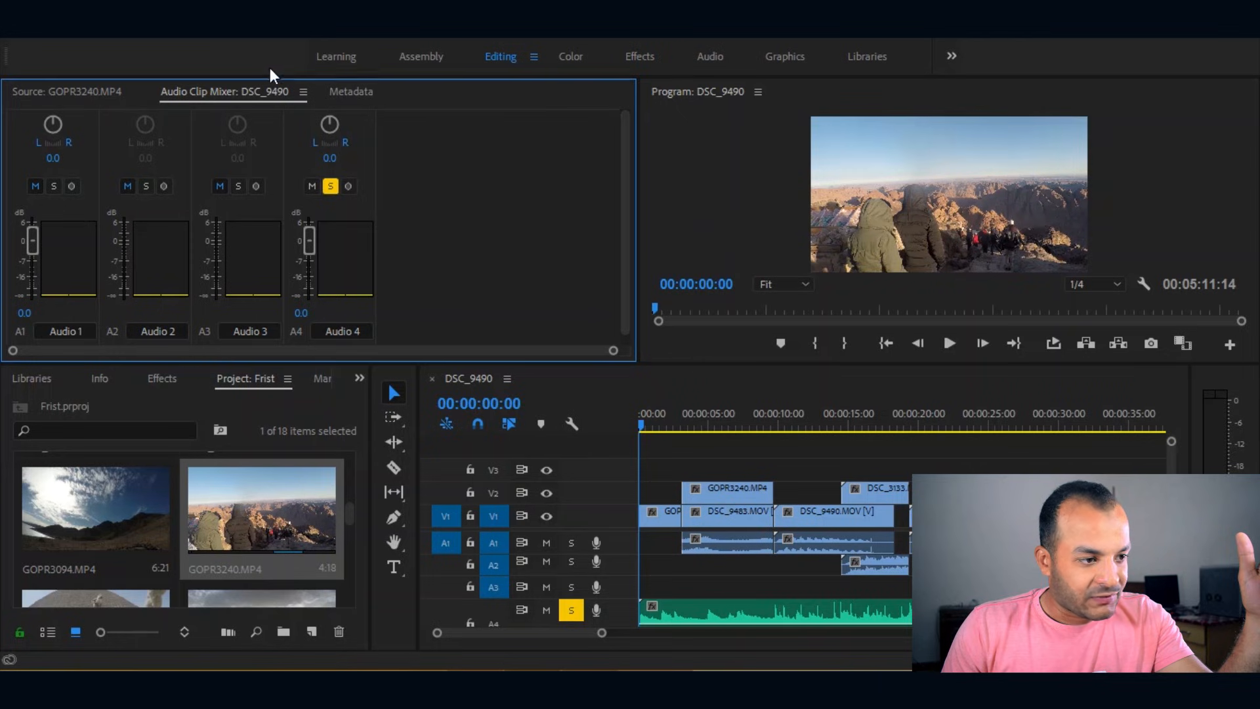
Step: Open the Effect Controls panel and place it between the Source and Audio Clip Mixer panels
click(331, 30)
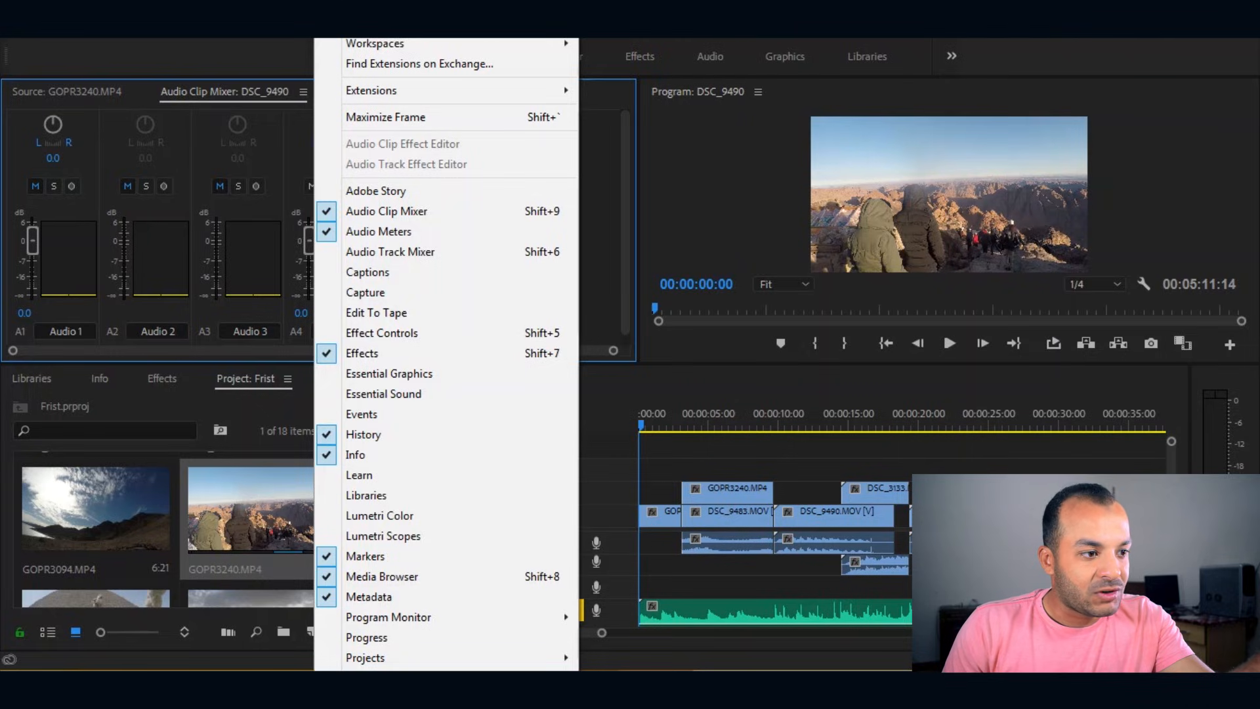
click(451, 340)
drag(450, 95, 159, 93)
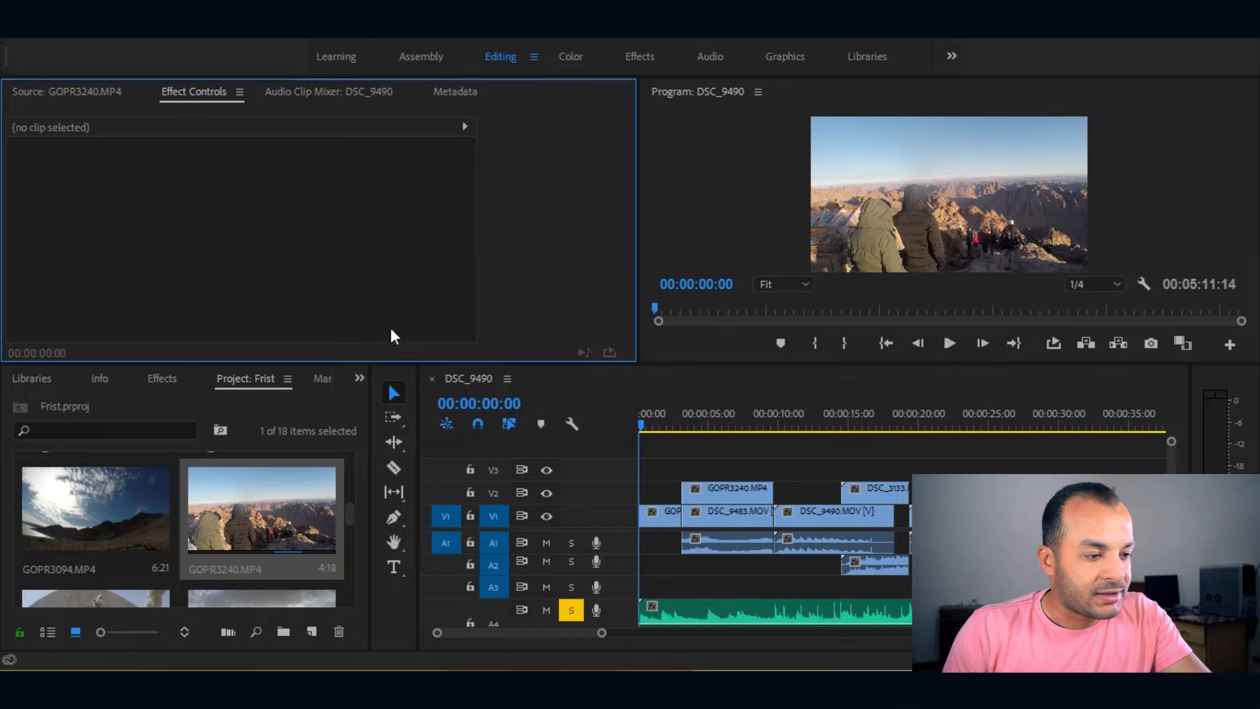
Step: Place aa - for design logo.png on track V3 at the start of the DSC_9490 sequence
click(717, 462)
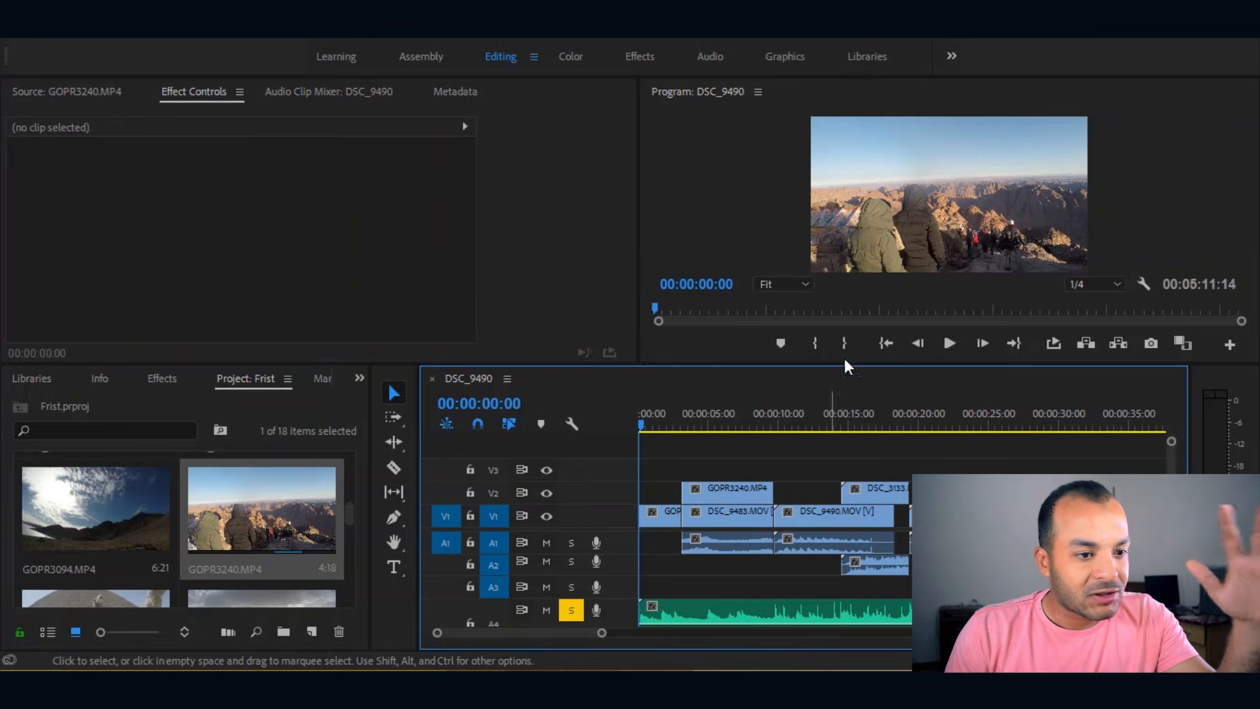
drag(346, 513, 344, 478)
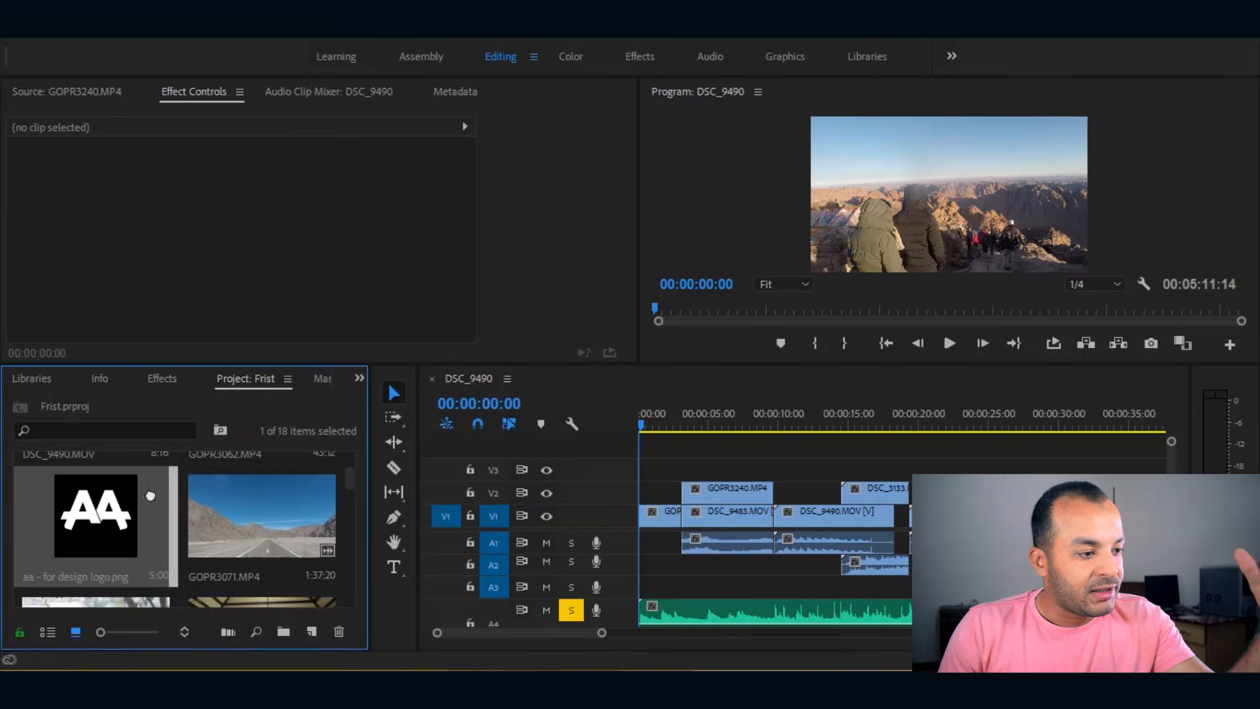
drag(99, 515, 643, 469)
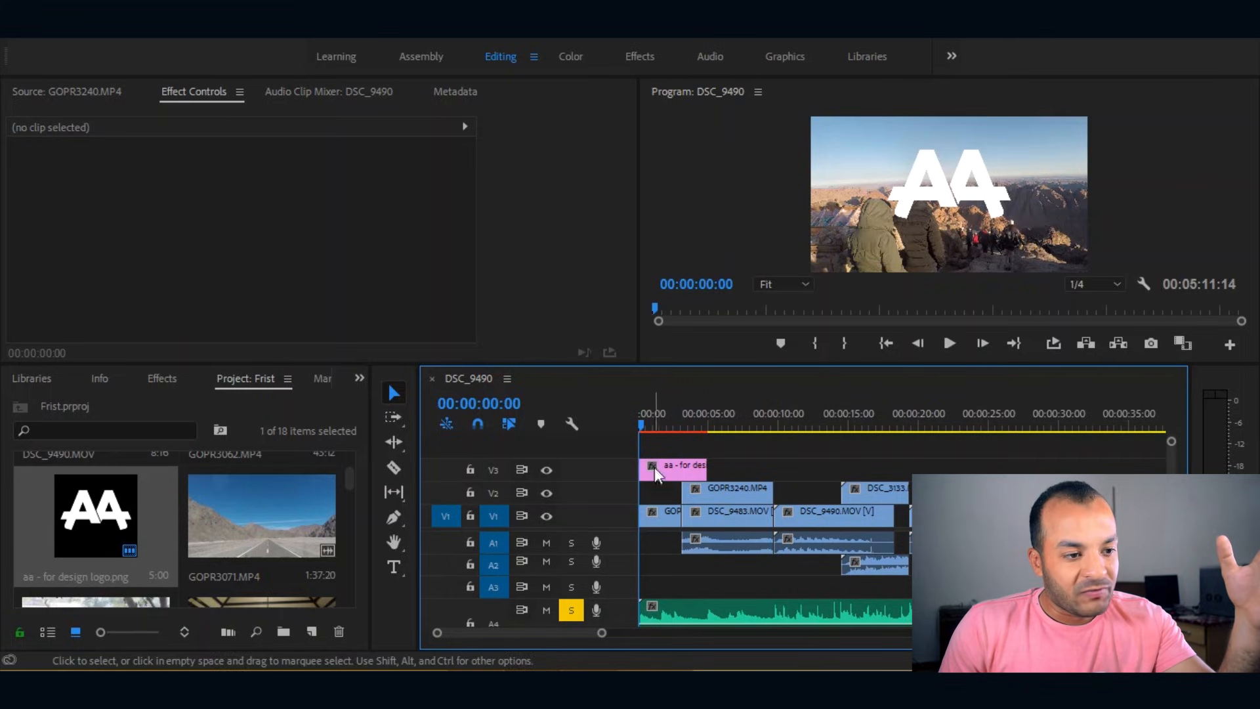
Step: Inspect the effect settings of the logo and the first GOPR3240.MP4 clip, and play the sequence from its start
drag(640, 424, 655, 424)
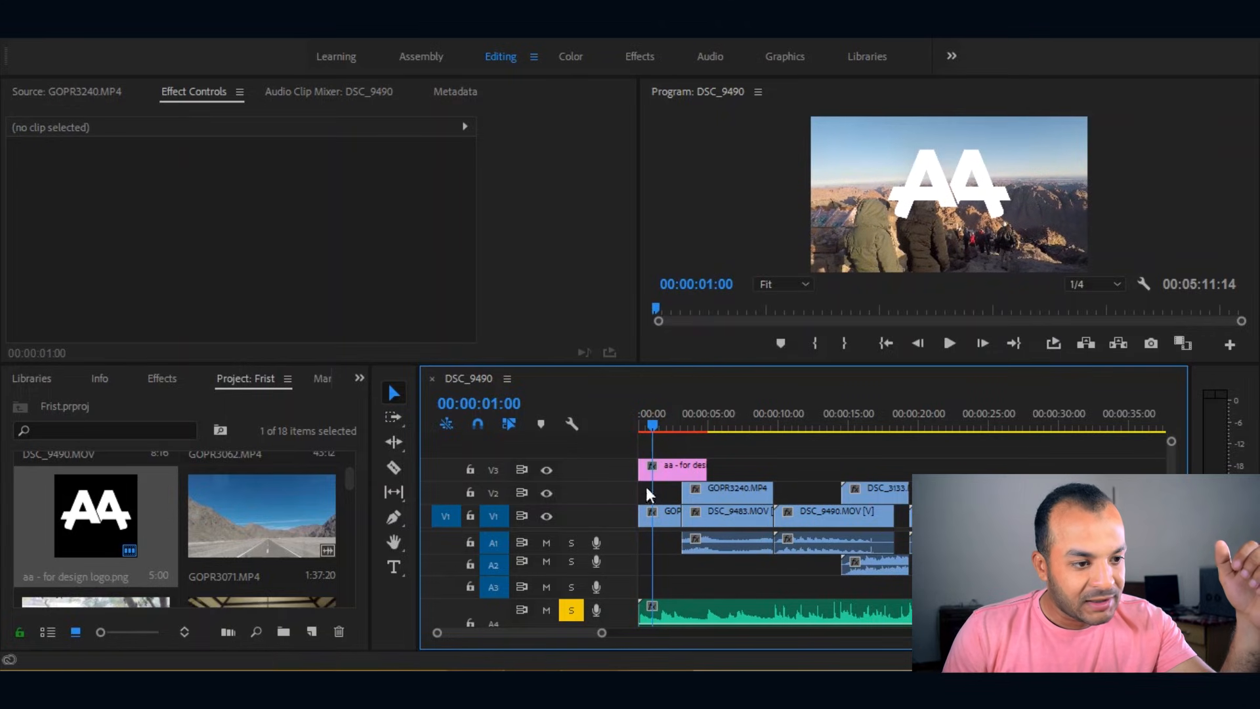
click(663, 474)
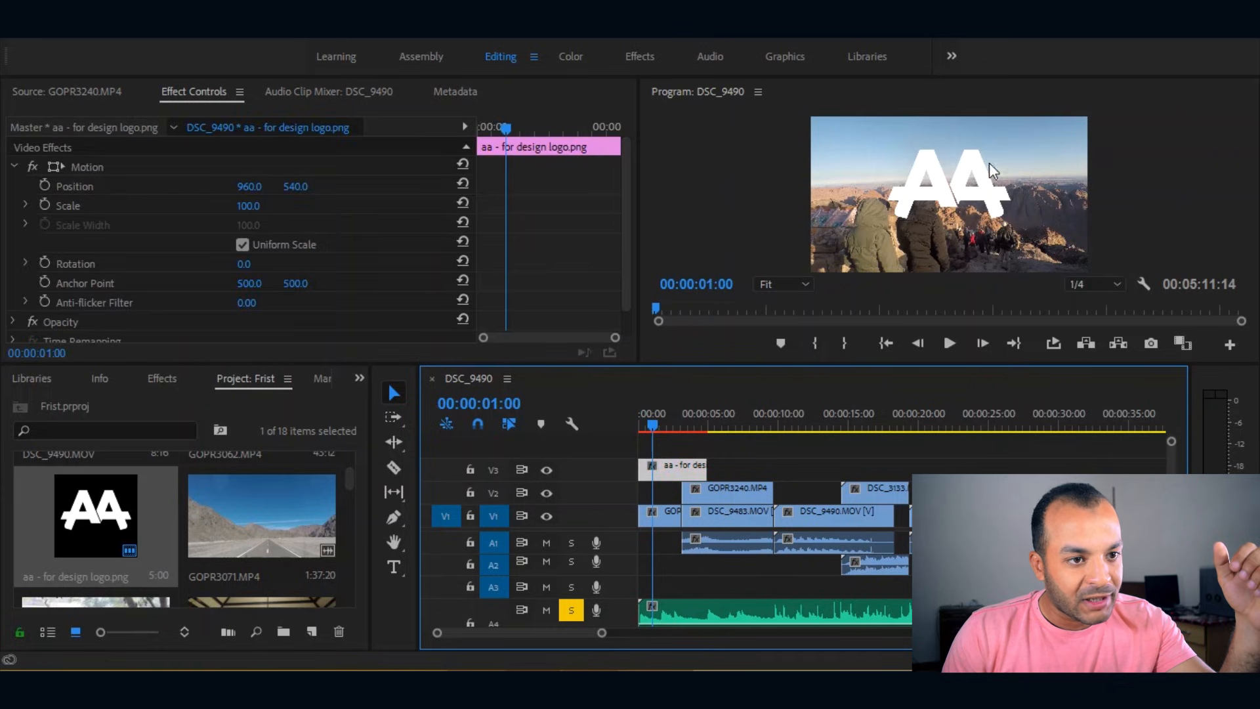
click(667, 518)
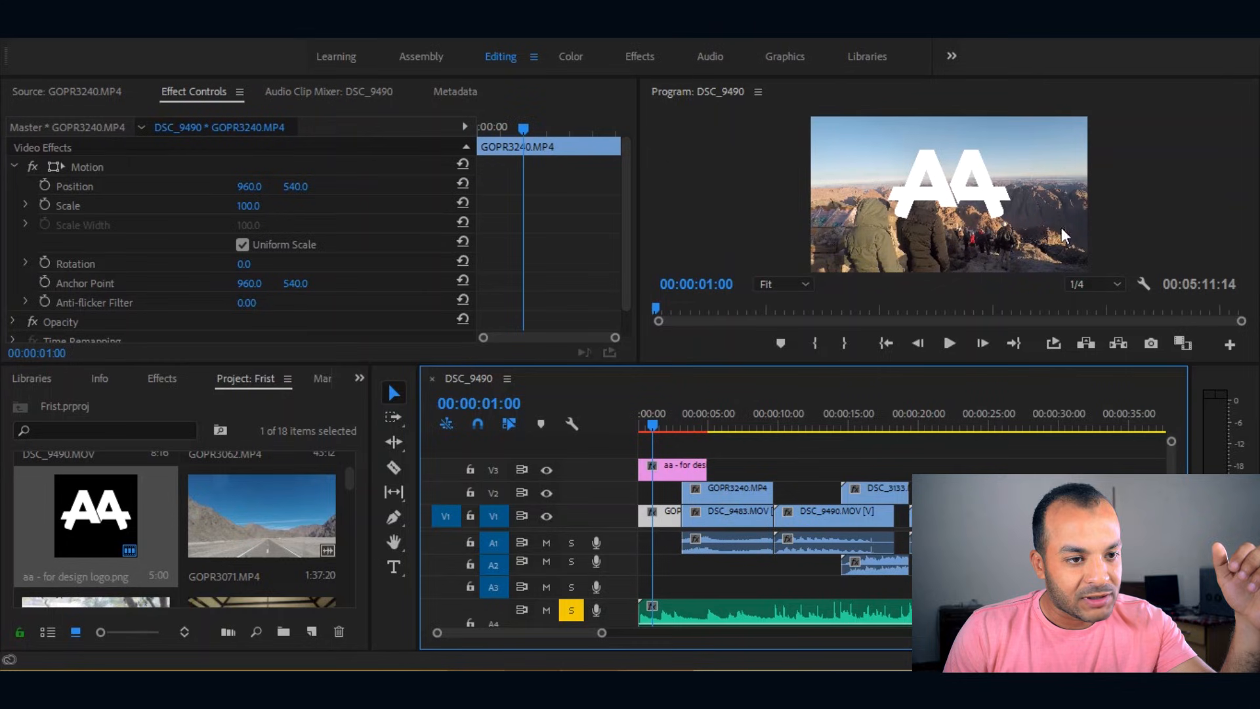
click(642, 415)
click(949, 343)
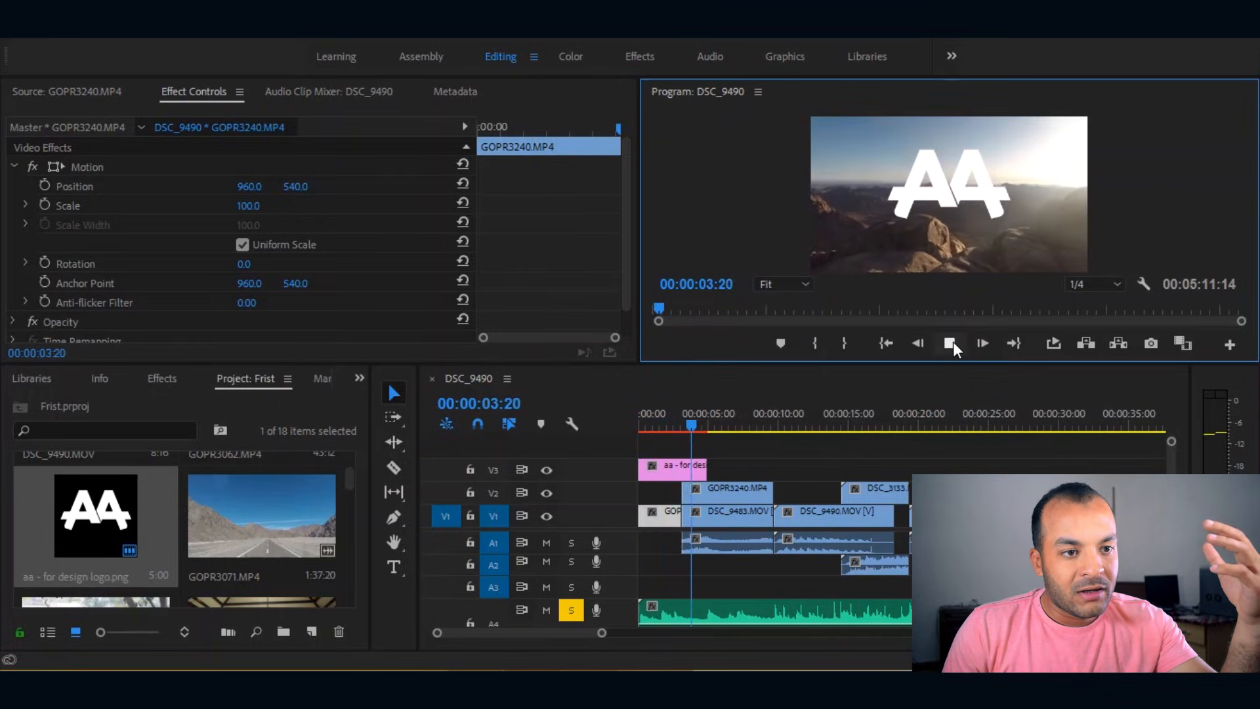
click(952, 343)
Step: Scrub across the first cut beneath the logo and park the playhead at 00:00:01:03
mouse_move(647, 424)
mouse_down()
mouse_move(695, 413)
mouse_move(655, 415)
mouse_up()
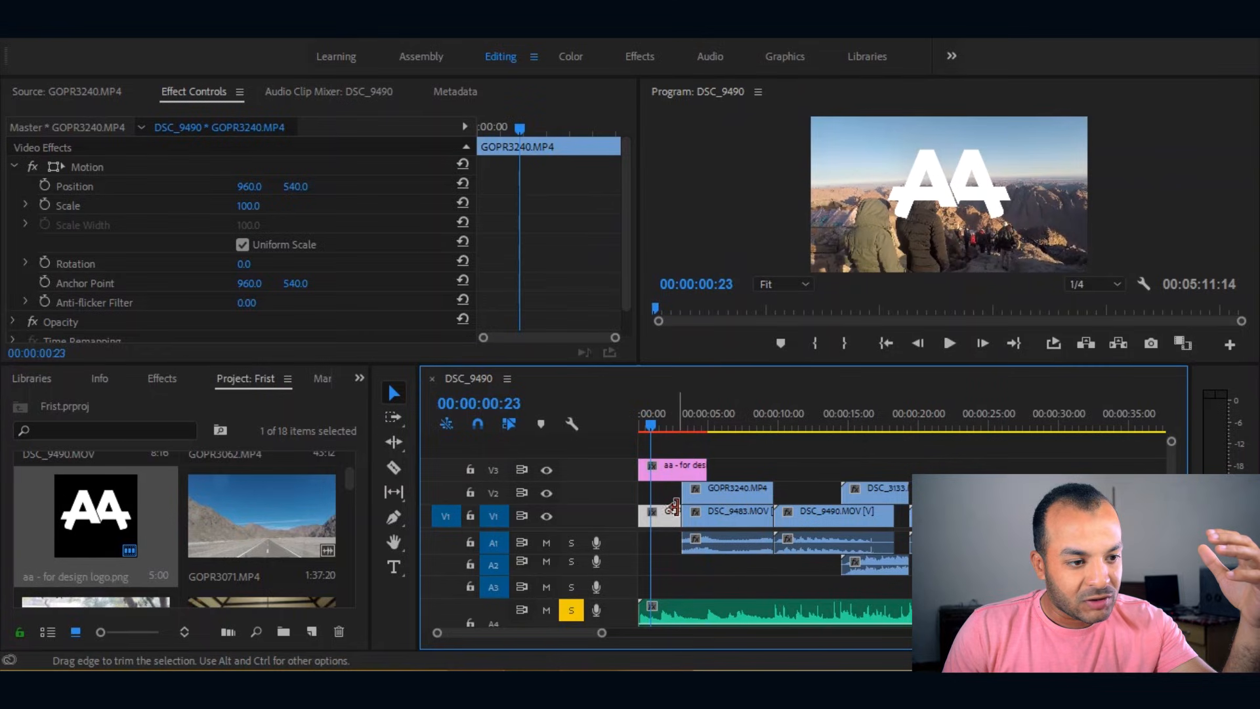
click(680, 424)
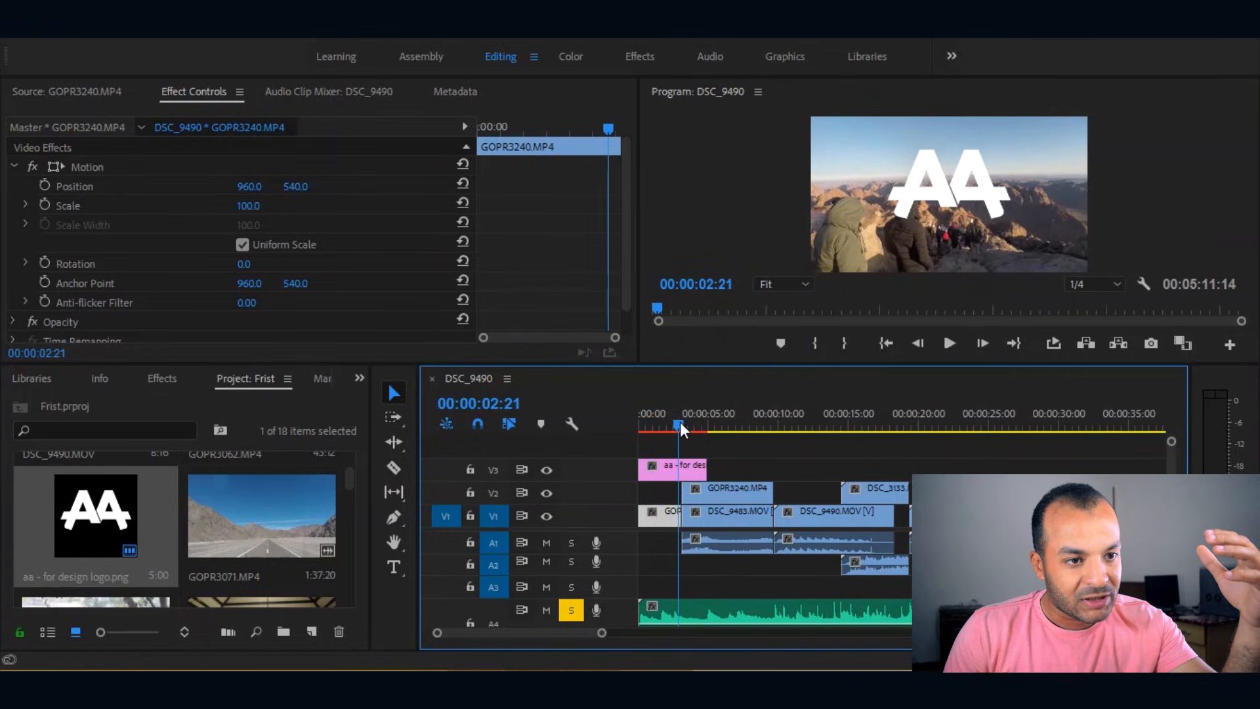
drag(680, 424, 686, 424)
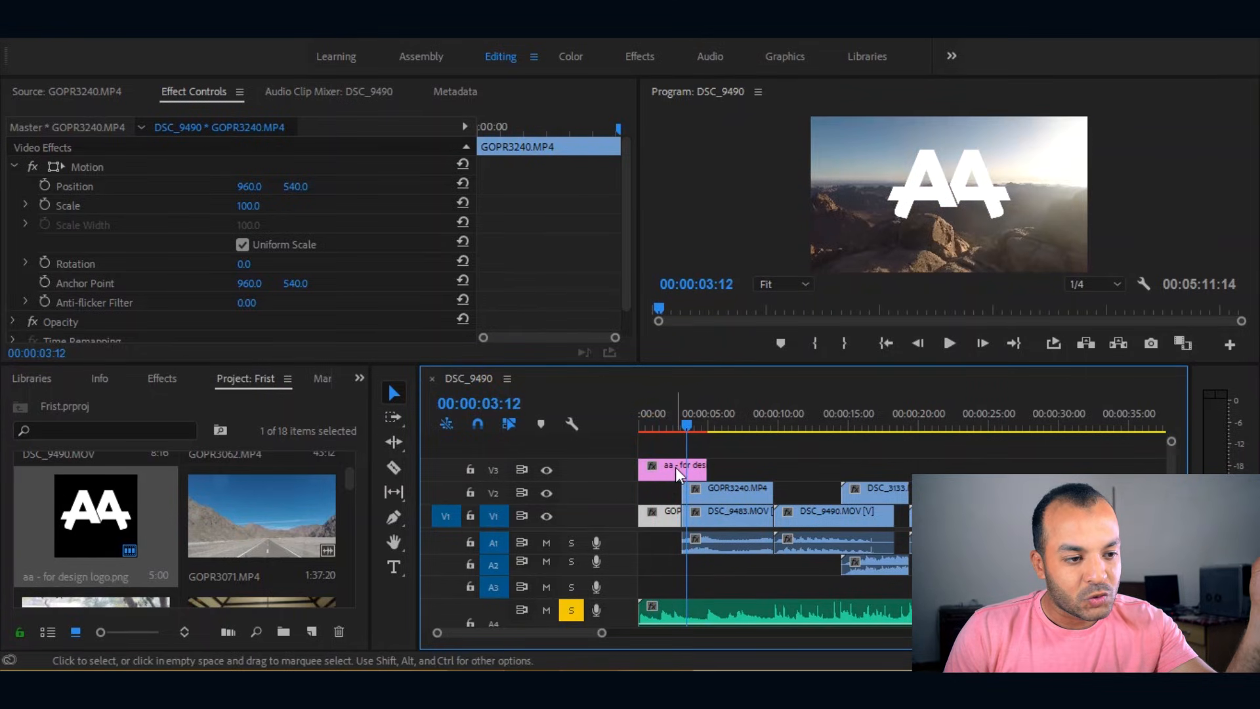
drag(689, 424, 657, 423)
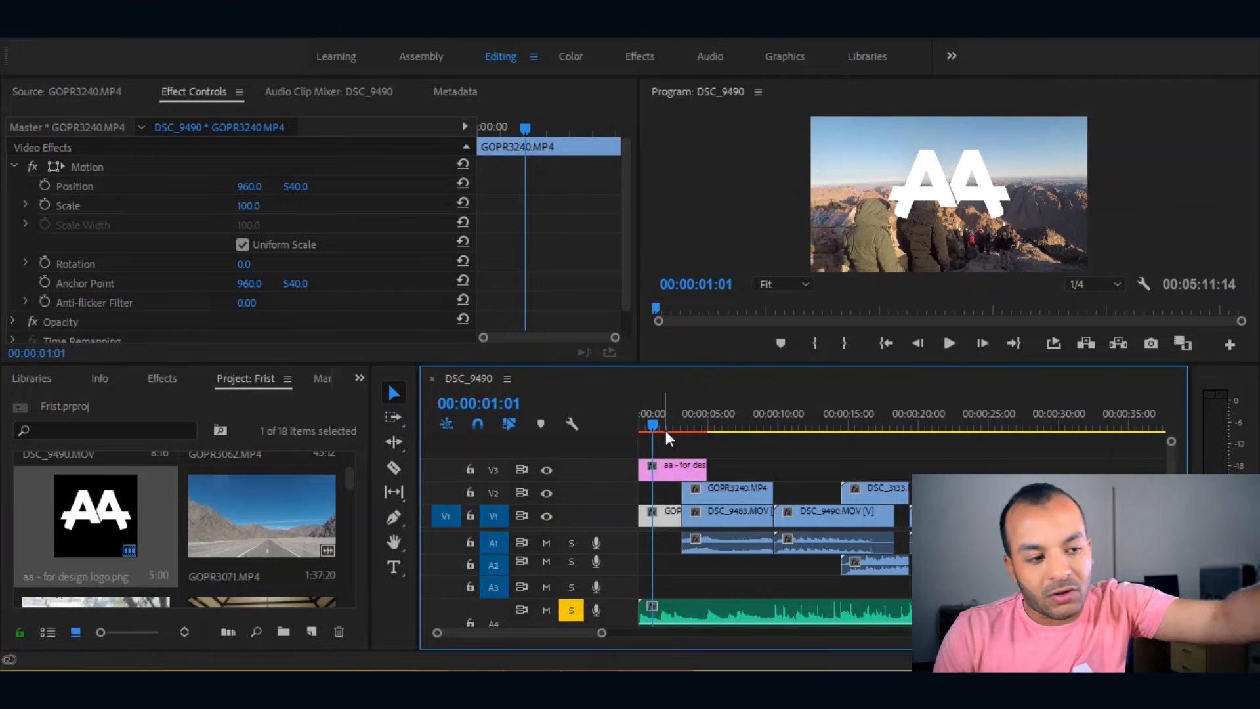
click(658, 424)
mouse_move(658, 424)
mouse_down()
mouse_move(668, 432)
mouse_move(655, 427)
mouse_up()
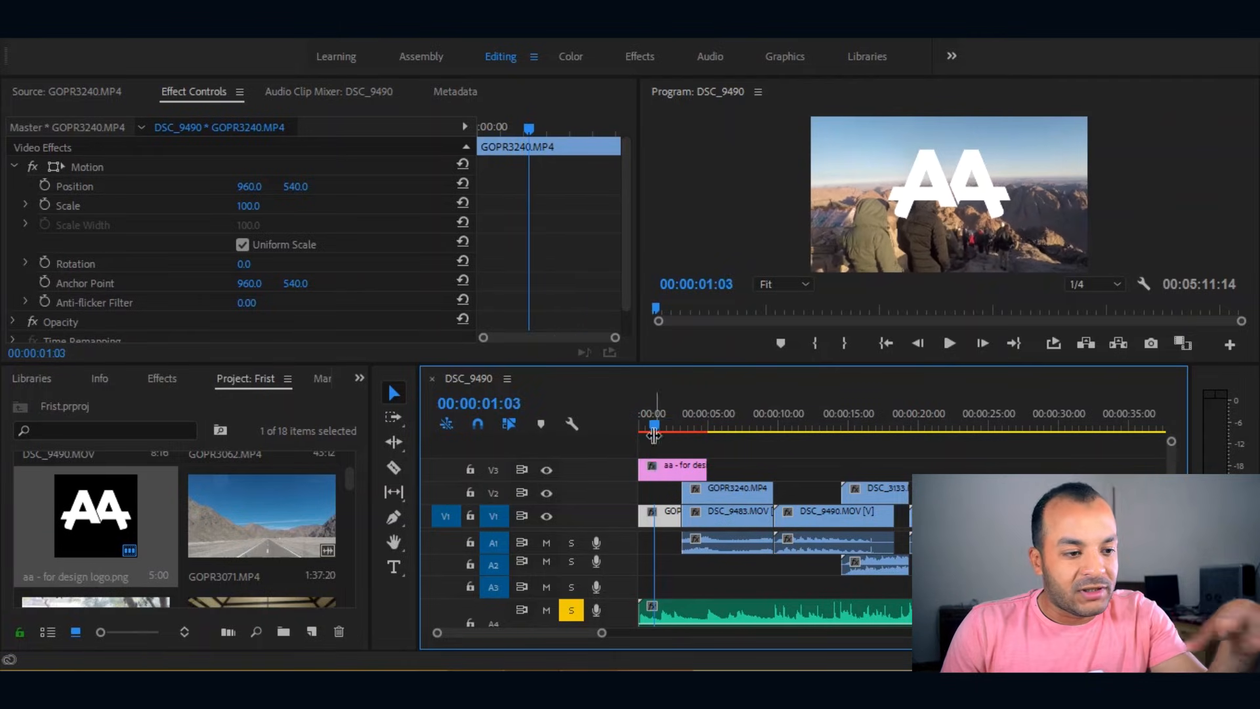
Step: Switch the V3 track's visibility off and on to compare the frame without and with the logo
click(550, 470)
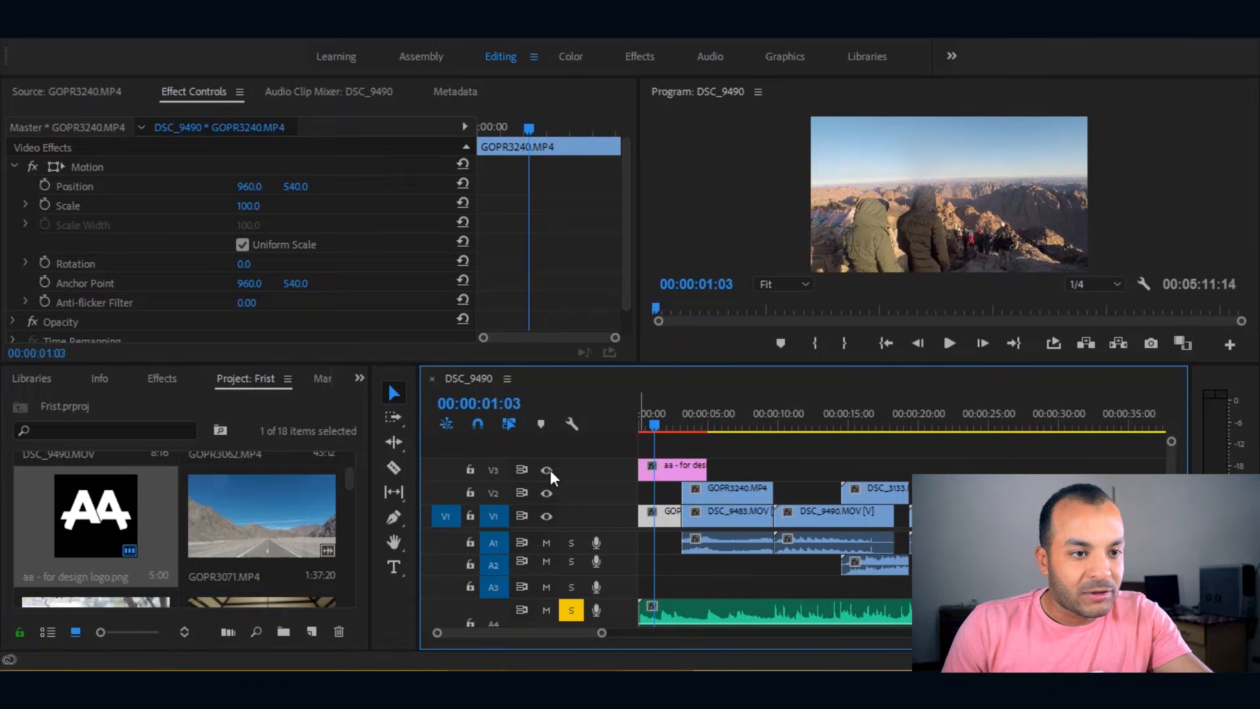
click(550, 469)
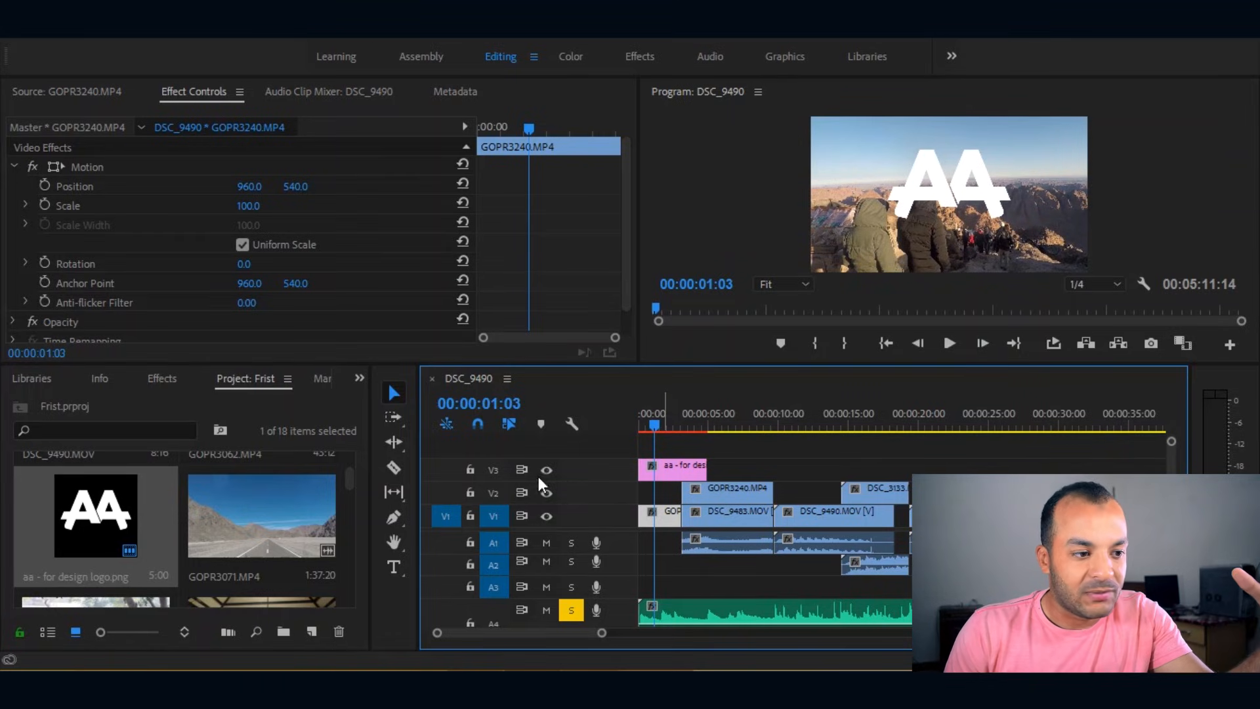
click(545, 473)
click(545, 473)
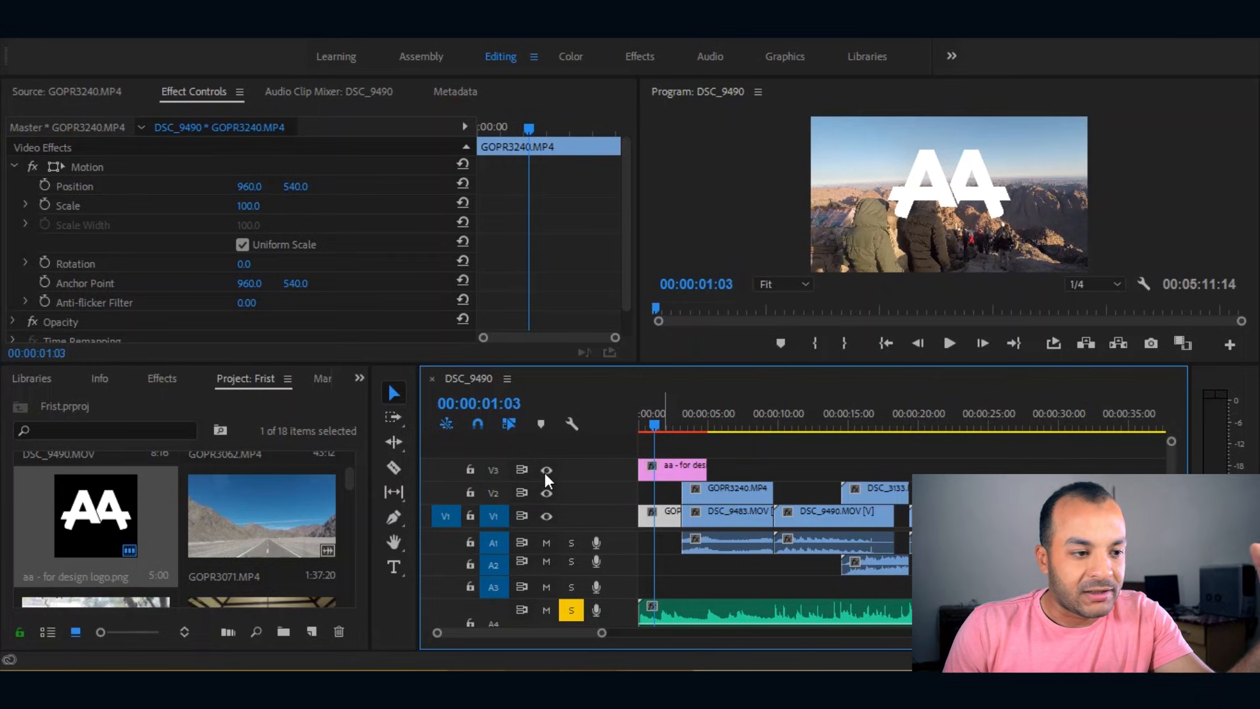
Step: Examine the logo clip's effect settings, expanding and collapsing its Motion properties
click(686, 466)
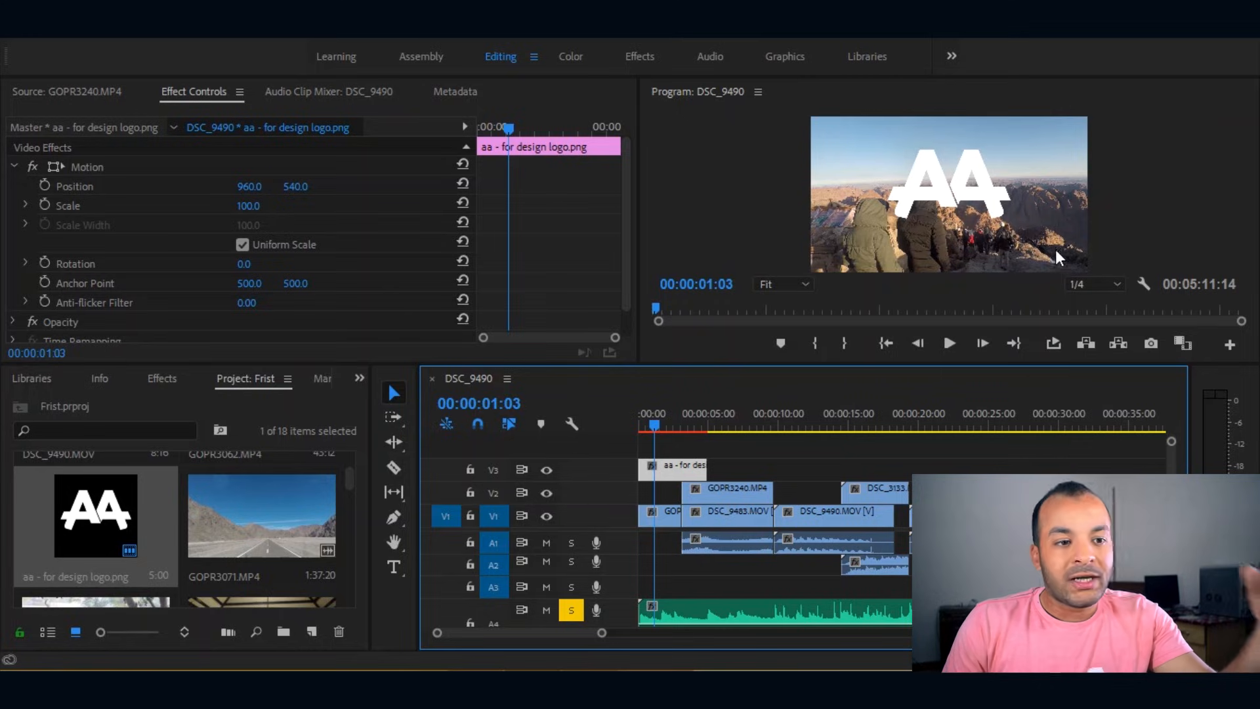
click(189, 86)
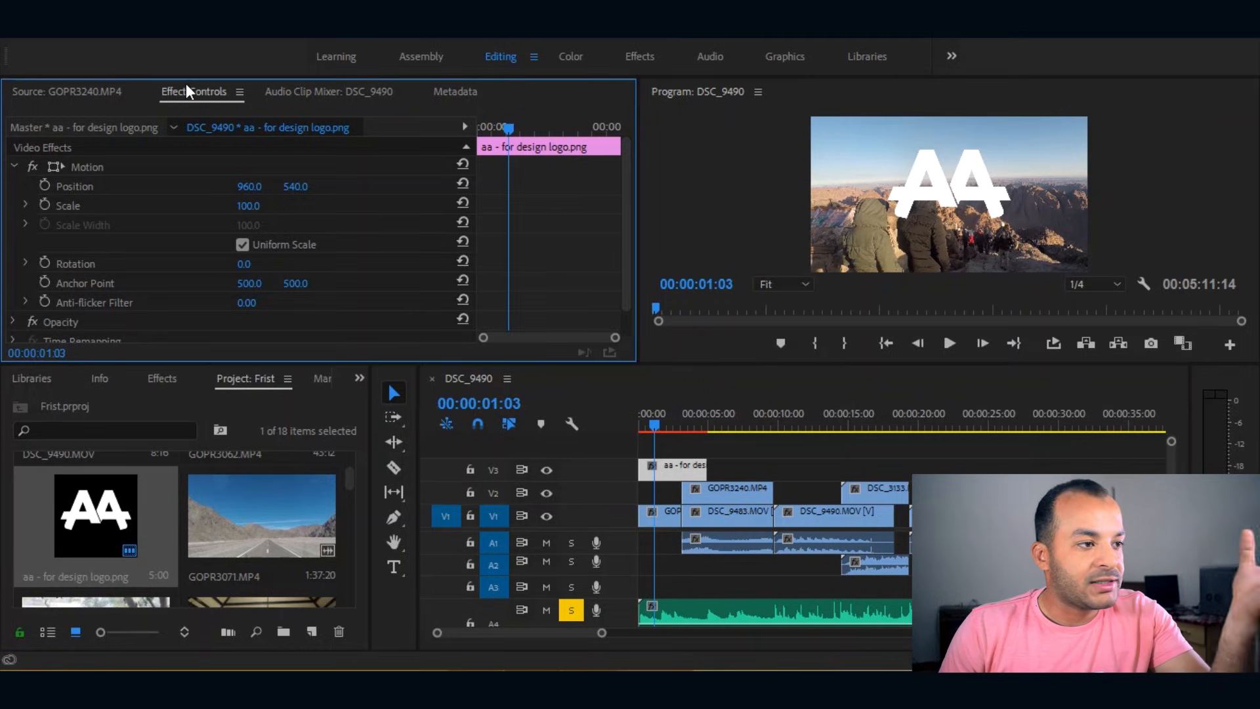
click(15, 165)
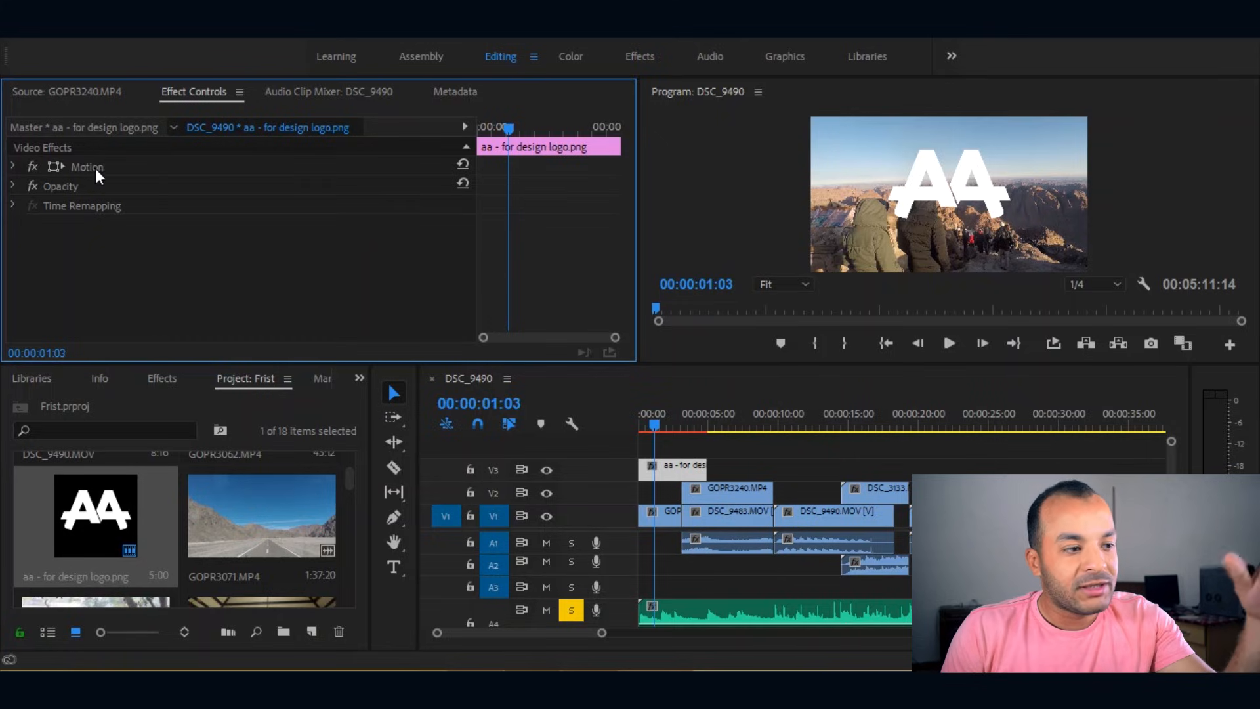
click(14, 167)
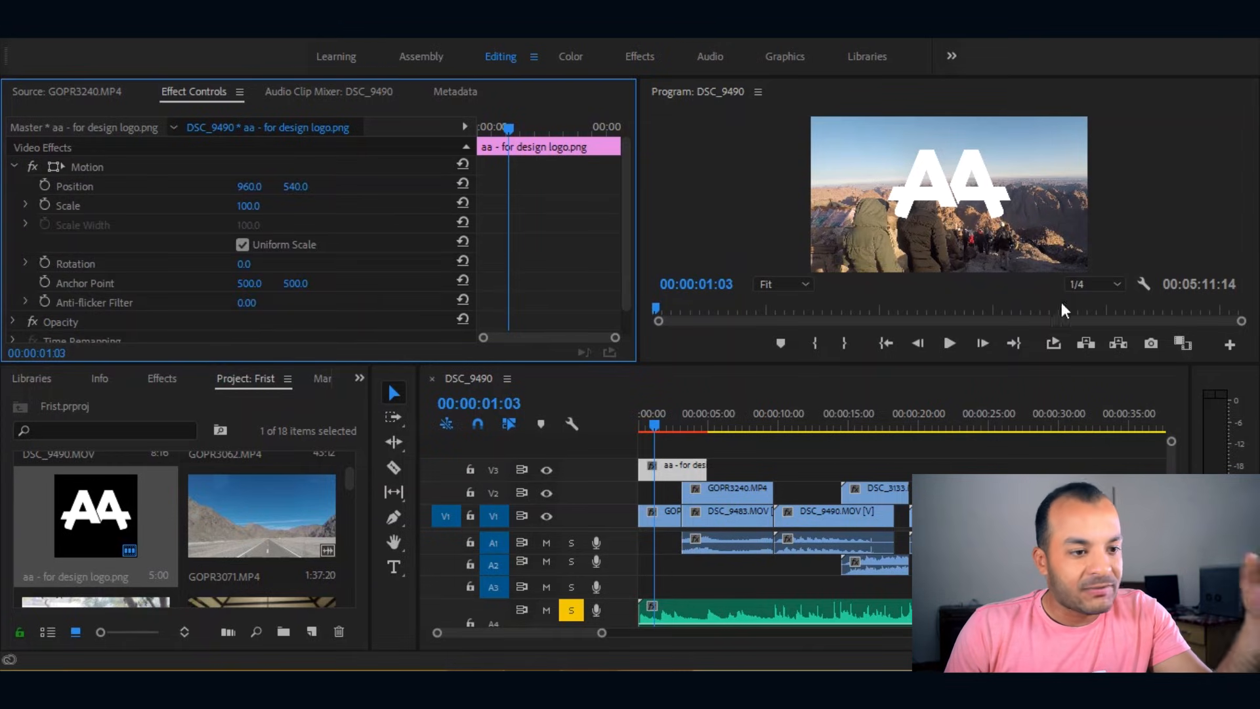
click(14, 167)
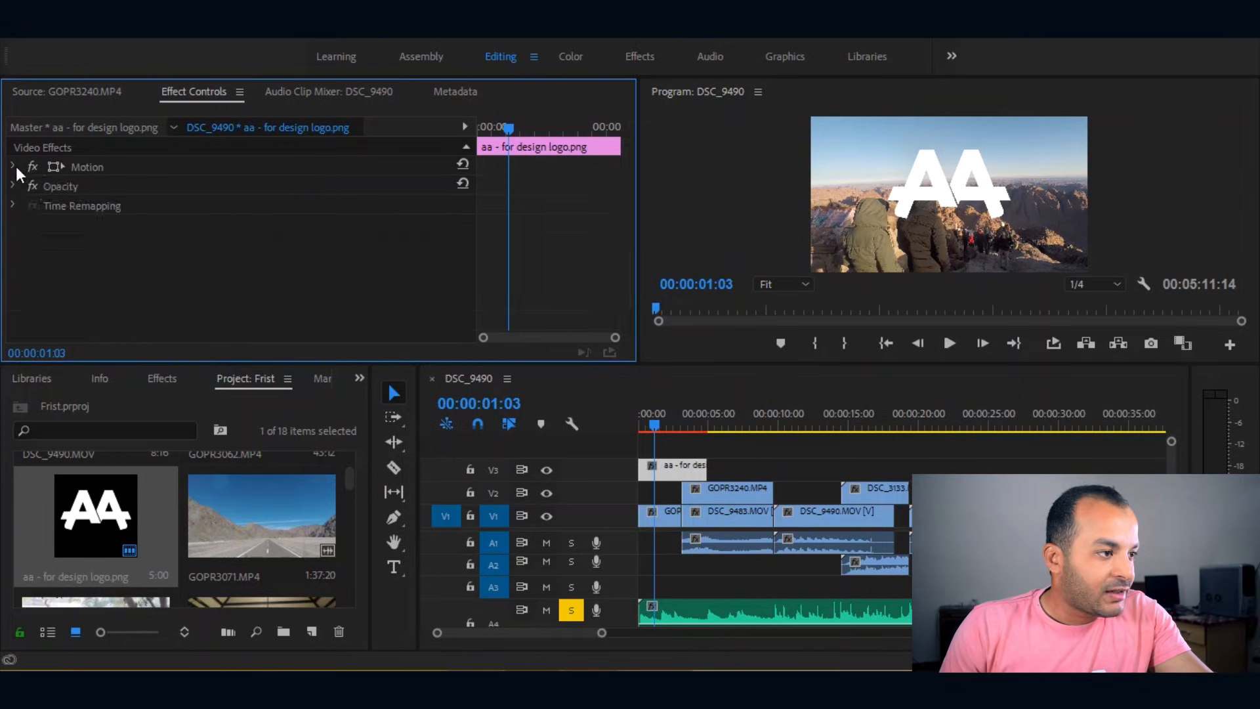
click(14, 167)
click(14, 166)
click(14, 167)
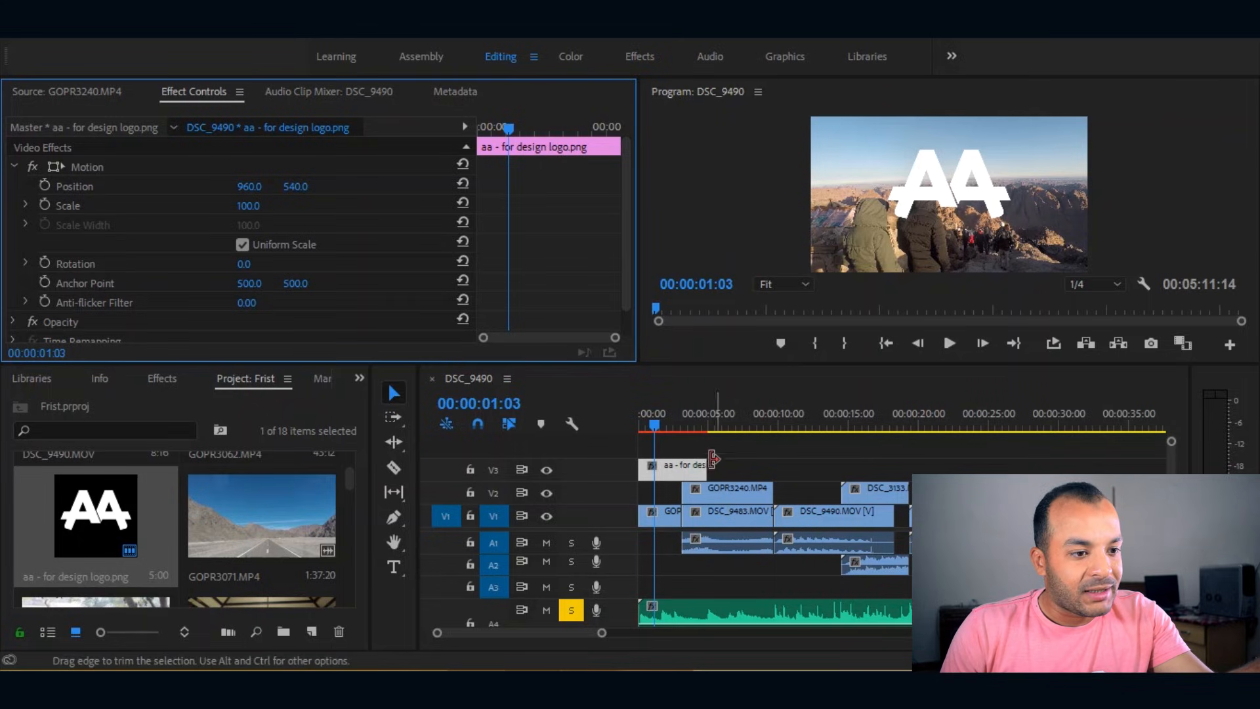
click(669, 467)
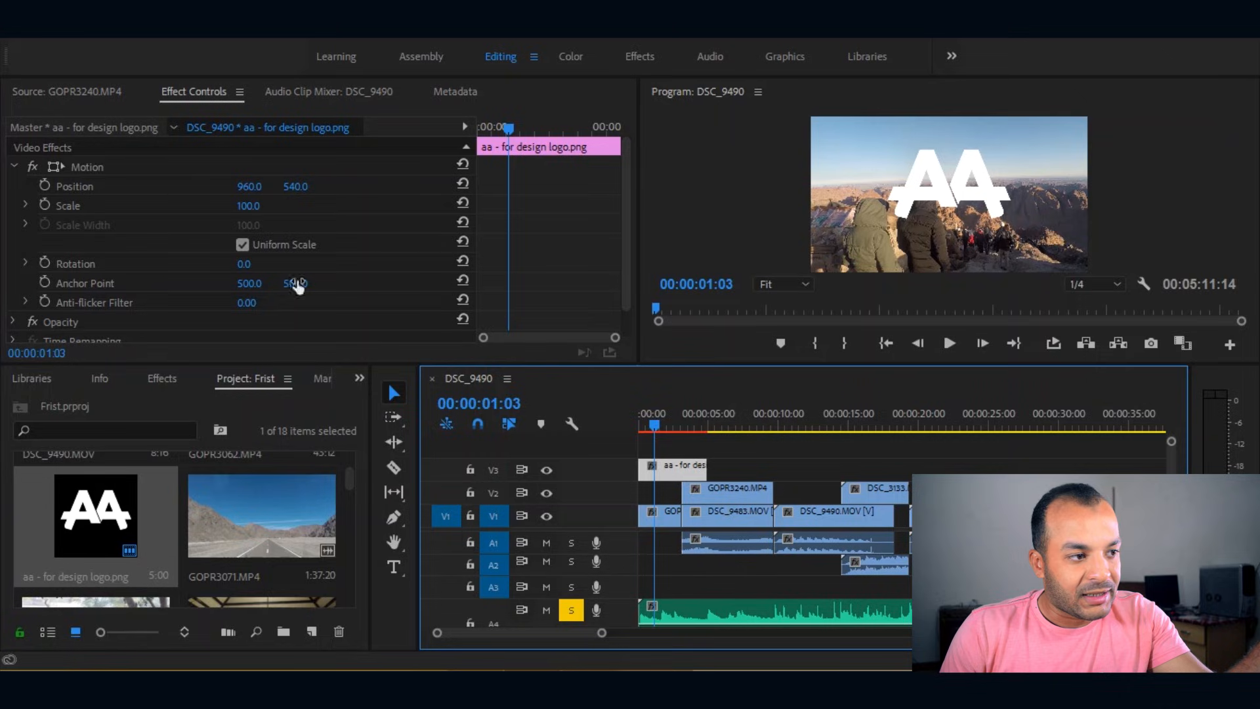
click(14, 167)
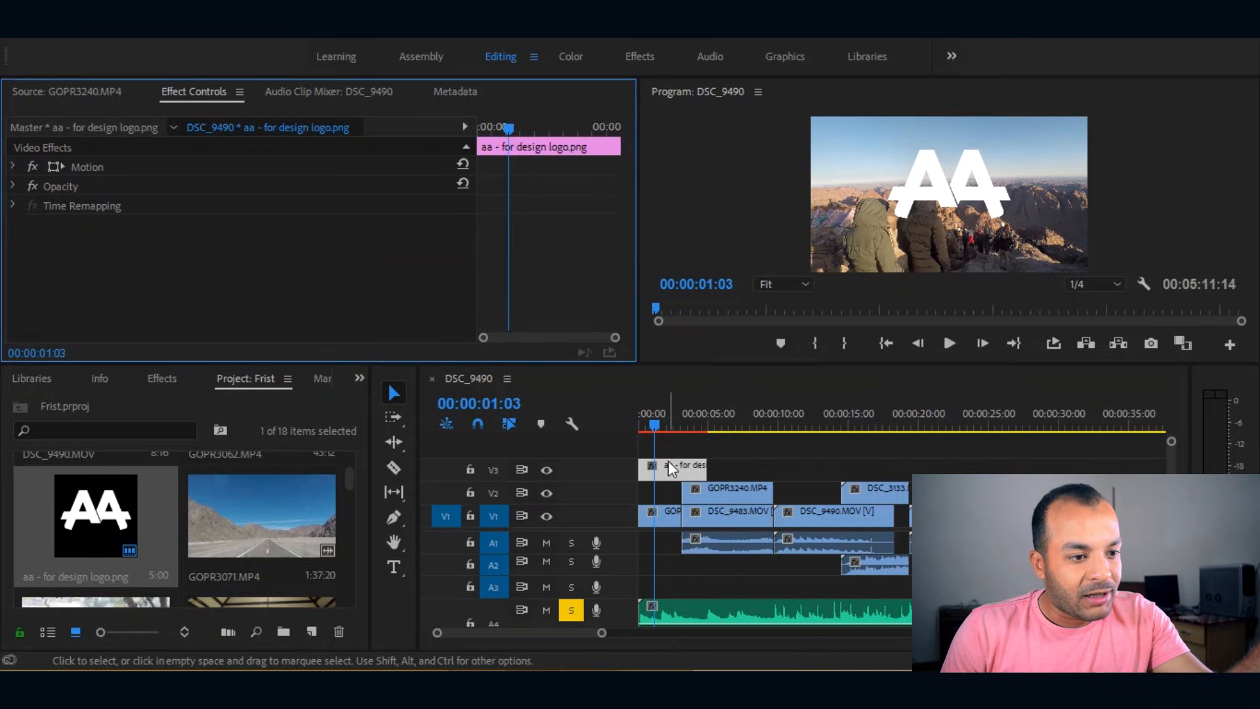
Step: Scale the logo clip to 16 and position it at 1814, 1027 in the lower-right corner of the video frame
click(811, 468)
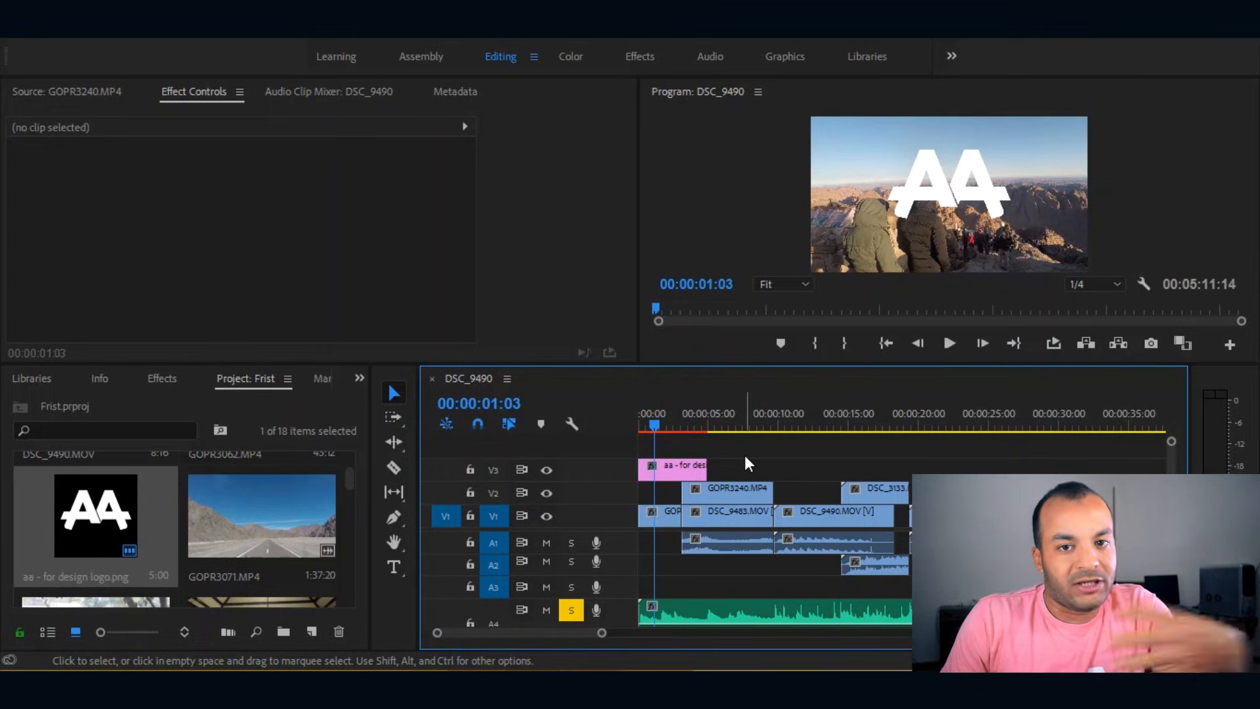
click(692, 474)
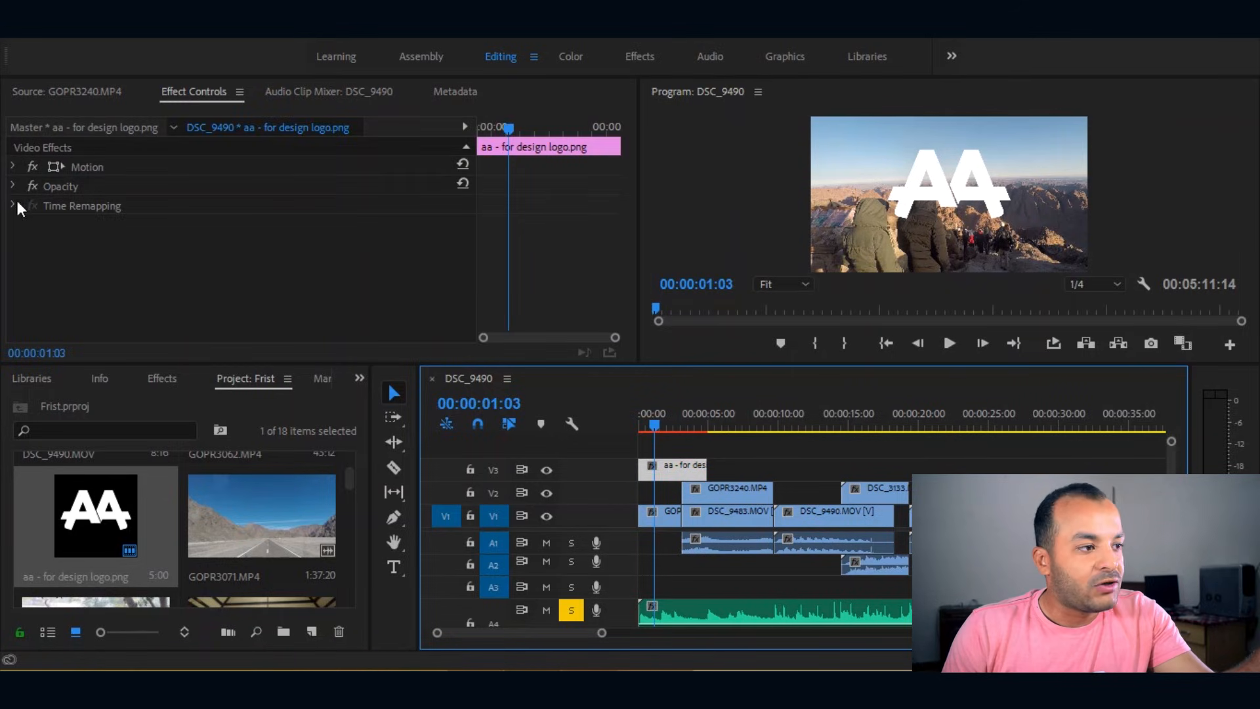
click(13, 167)
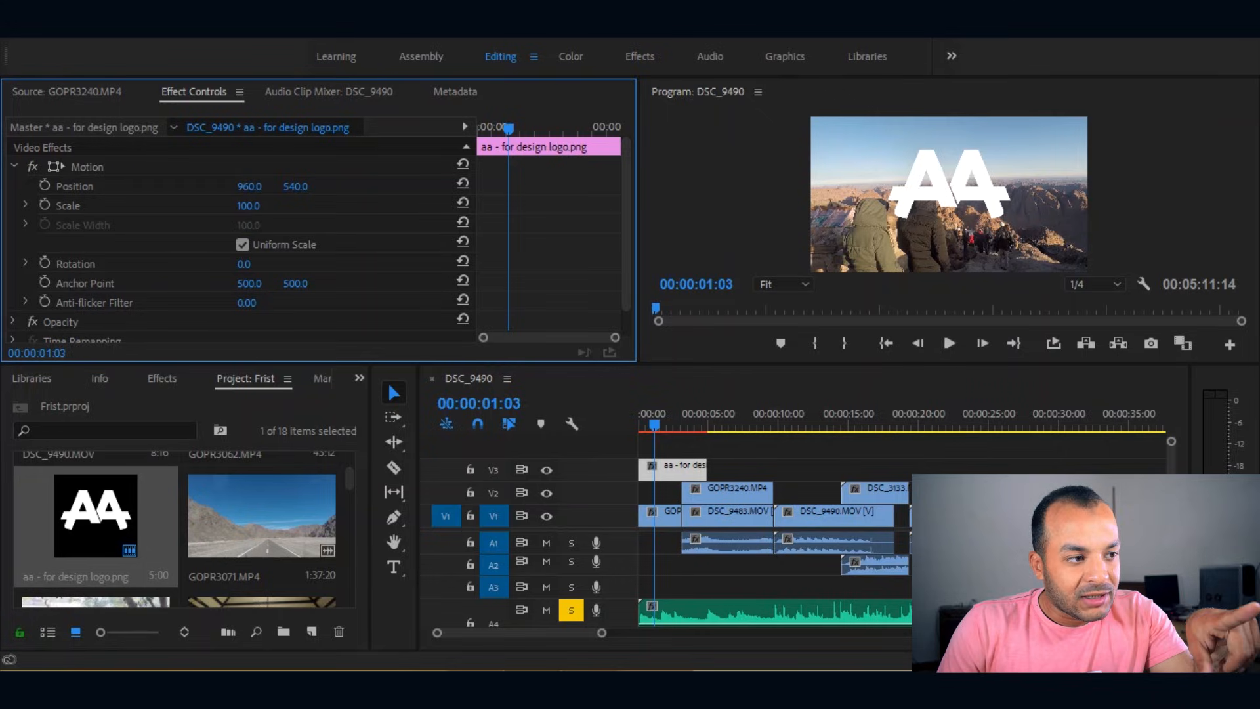
drag(249, 186, 642, 187)
mouse_move(482, 186)
mouse_down()
mouse_move(338, 187)
mouse_move(479, 187)
mouse_up()
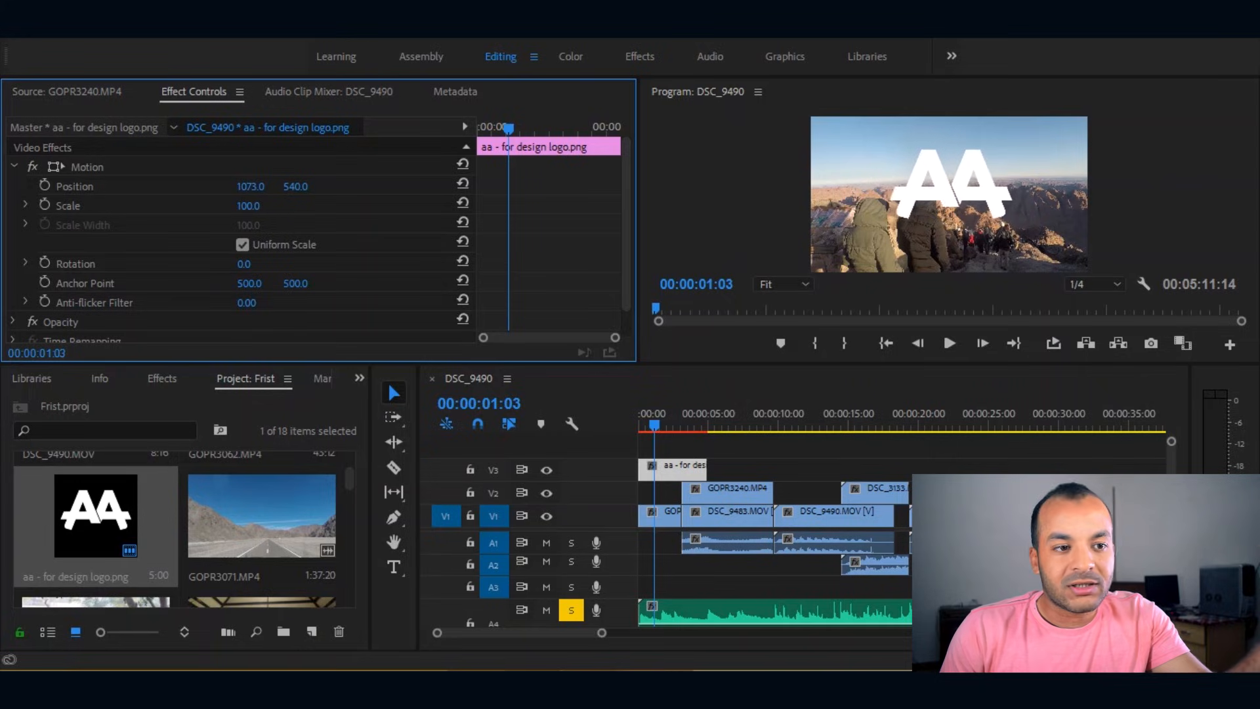
drag(302, 193, 357, 192)
drag(251, 187, 328, 187)
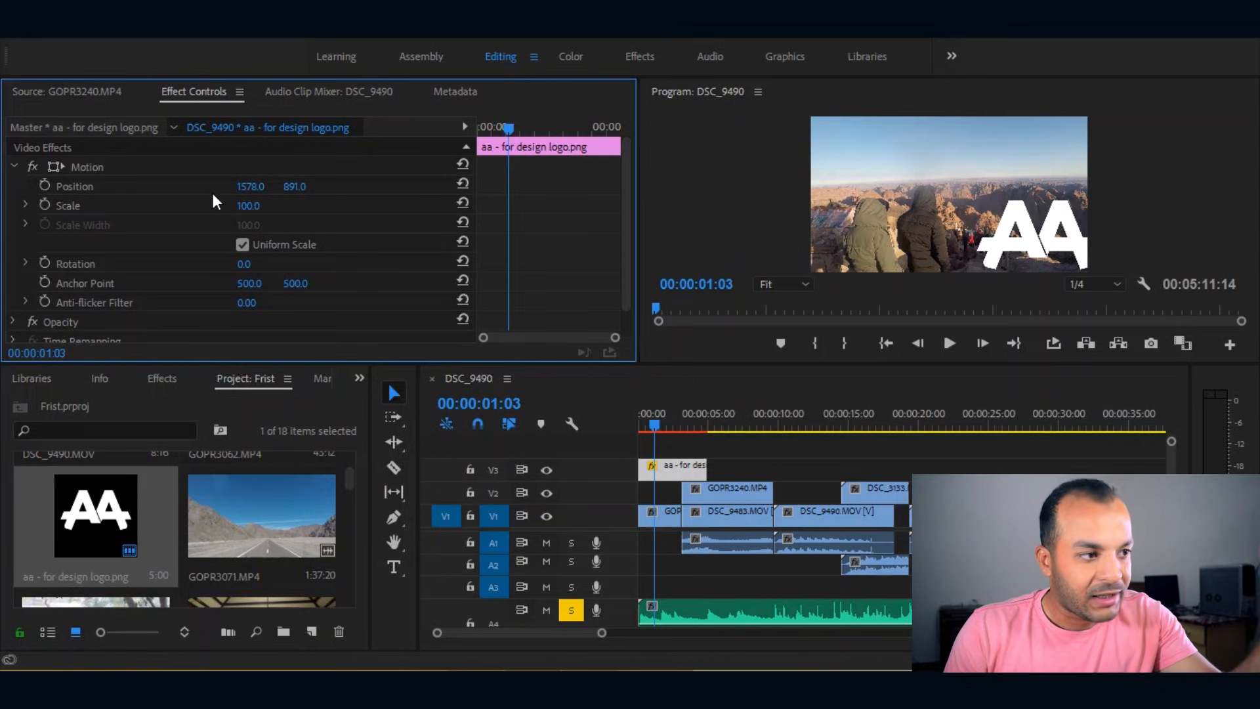
drag(240, 205, 443, 186)
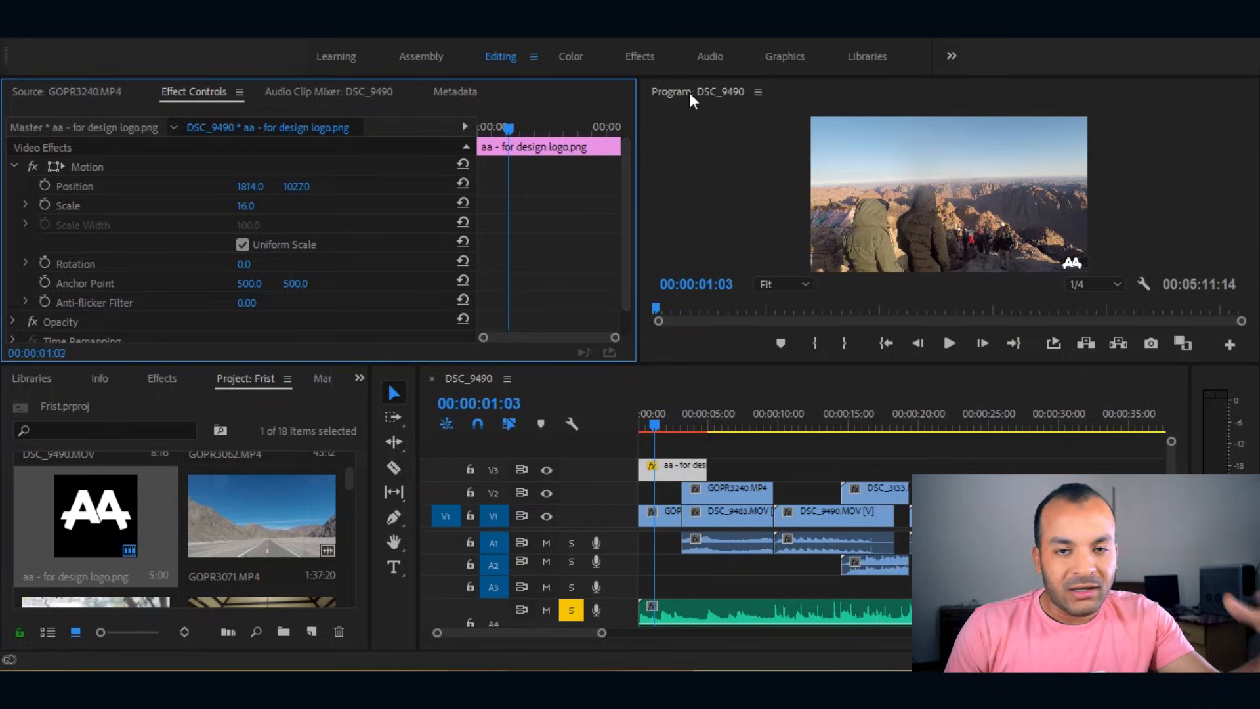
Step: Maximize the Program monitor to check the logo's placement, restore the layout, and reselect the logo clip
click(690, 93)
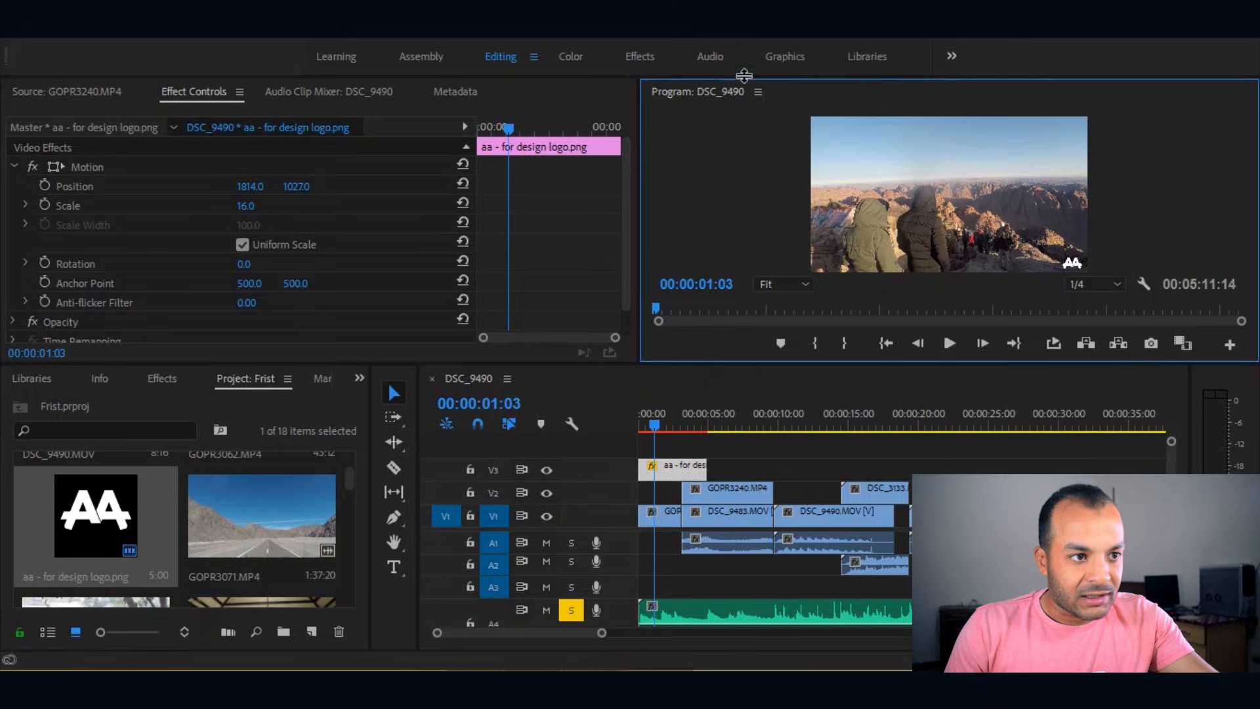
key(grave)
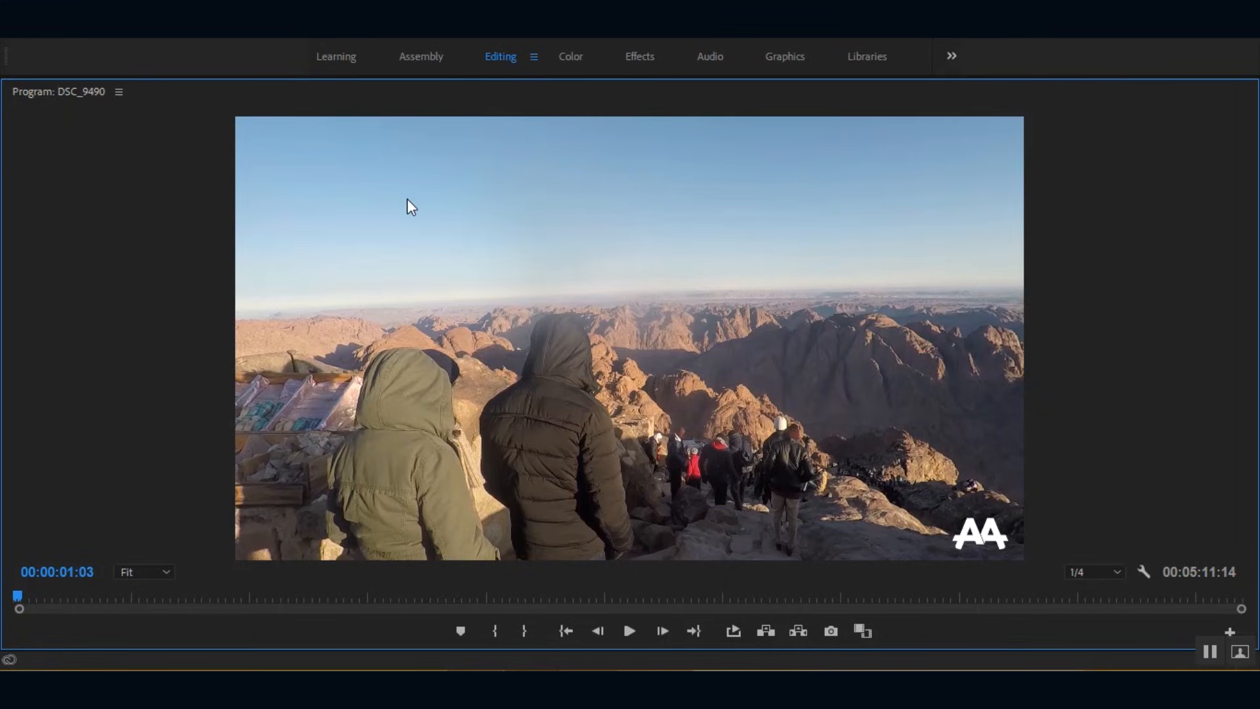
key(grave)
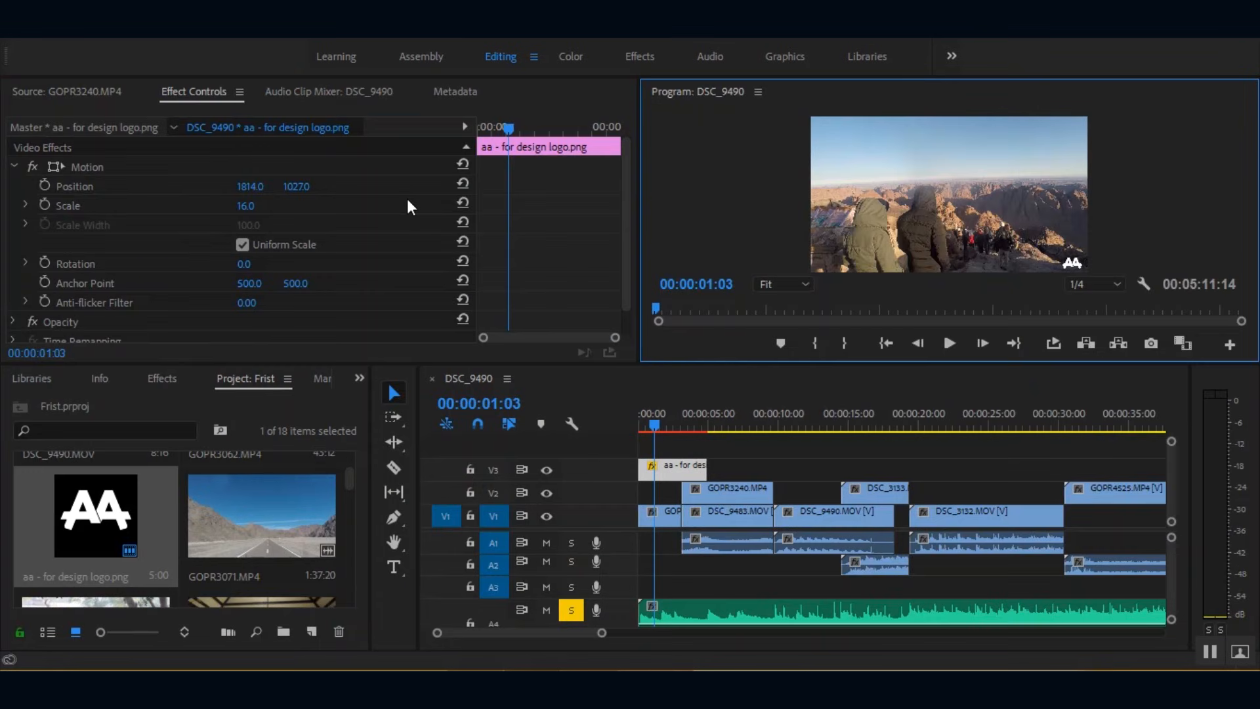
click(669, 466)
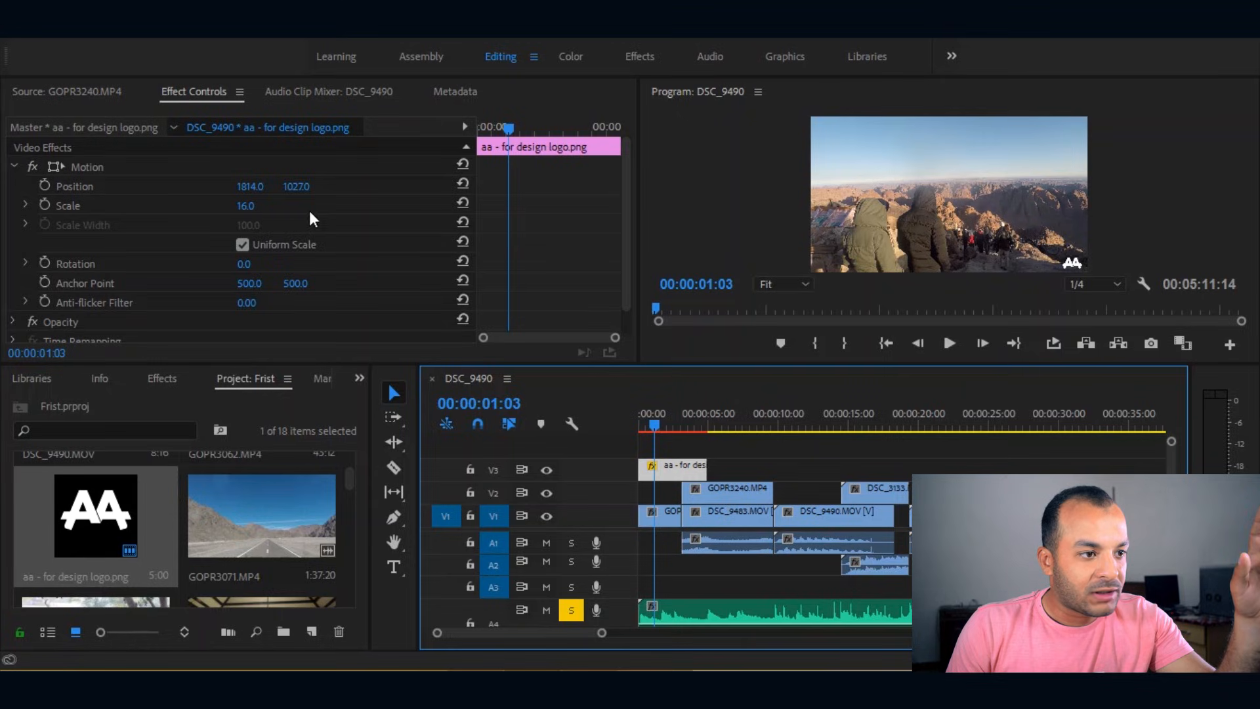
Step: Reset the logo clip's scale to 100 and its position to 960, 540
click(467, 207)
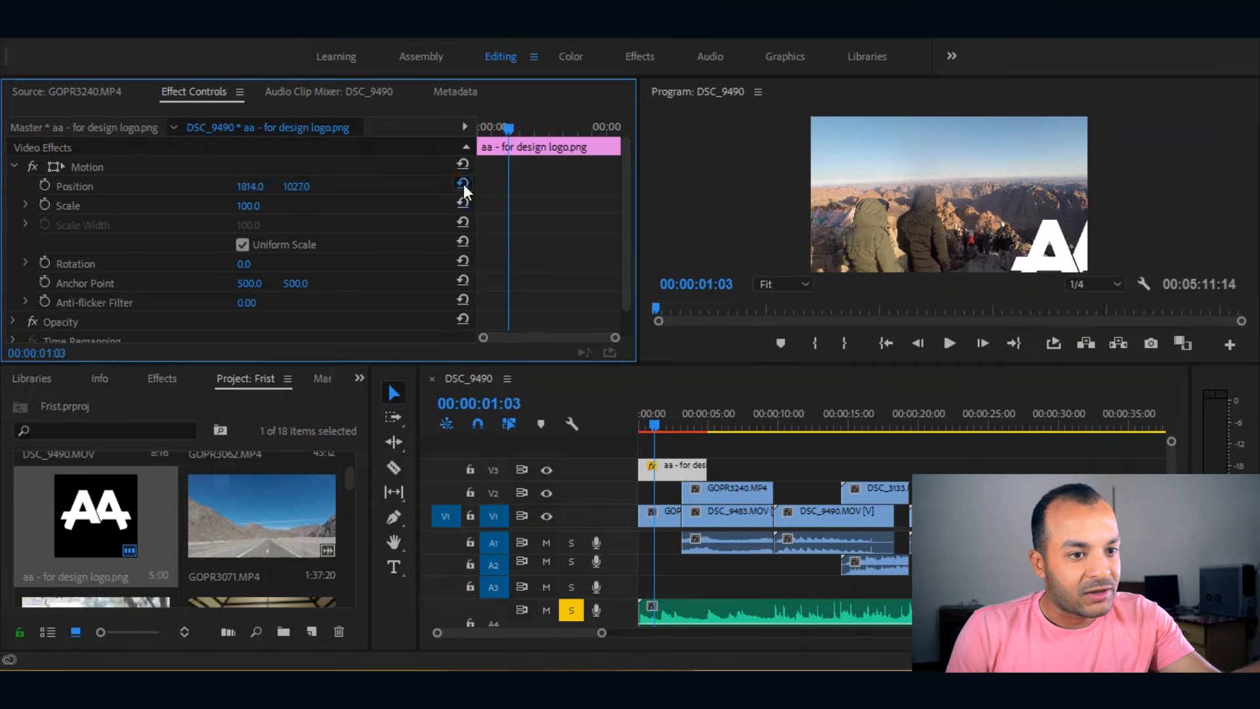
click(463, 184)
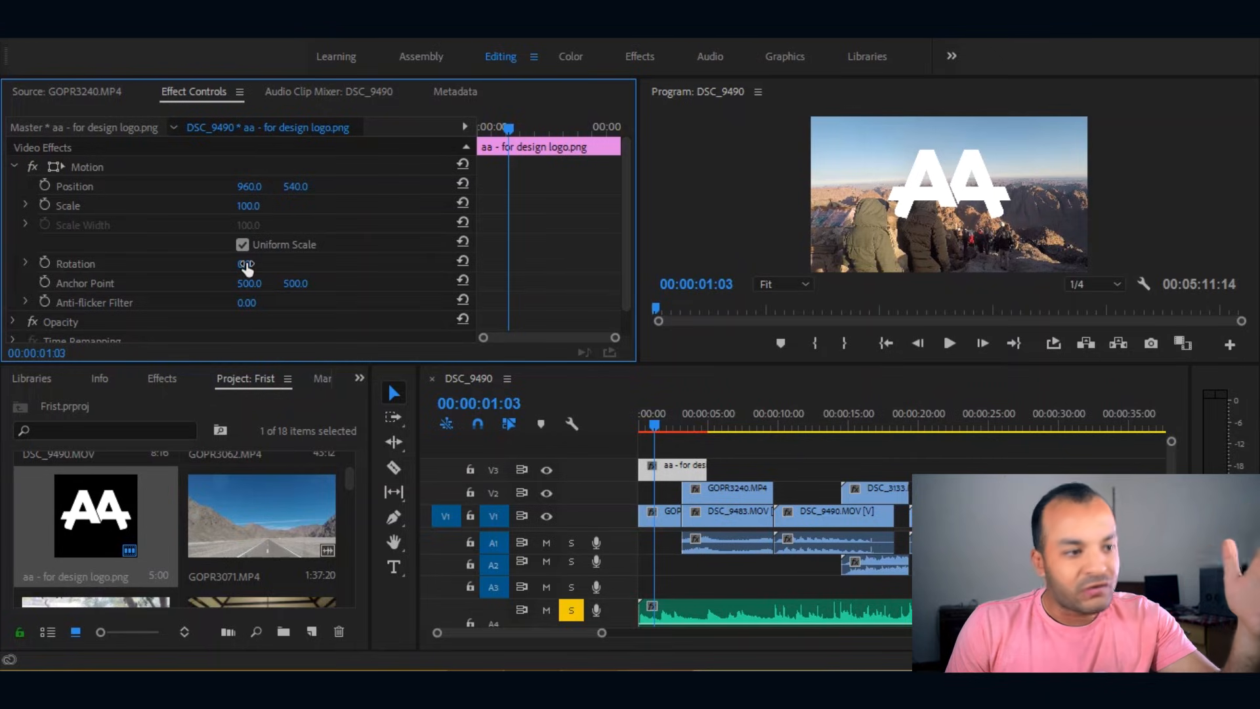
Step: Try rotating the logo by 5°, and return its rotation to 0
mouse_move(245, 264)
mouse_down()
mouse_move(288, 264)
mouse_move(199, 263)
mouse_move(268, 265)
mouse_up()
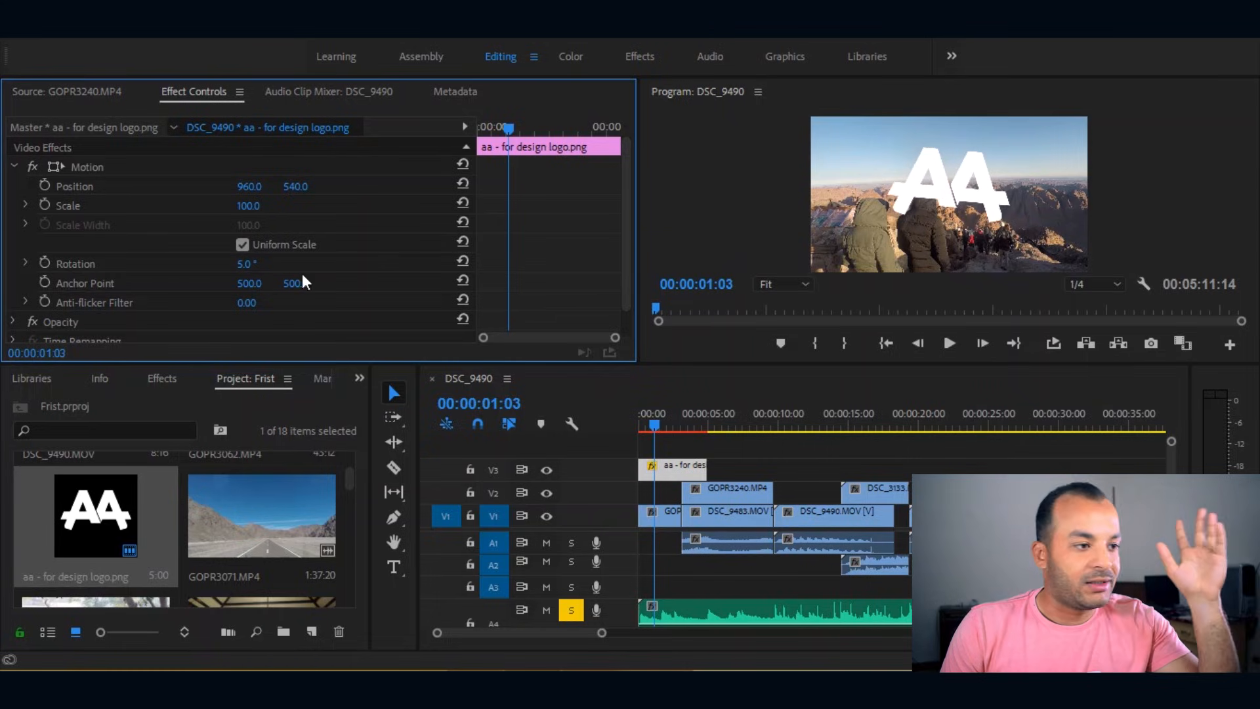
click(262, 265)
text(0)
key(Return)
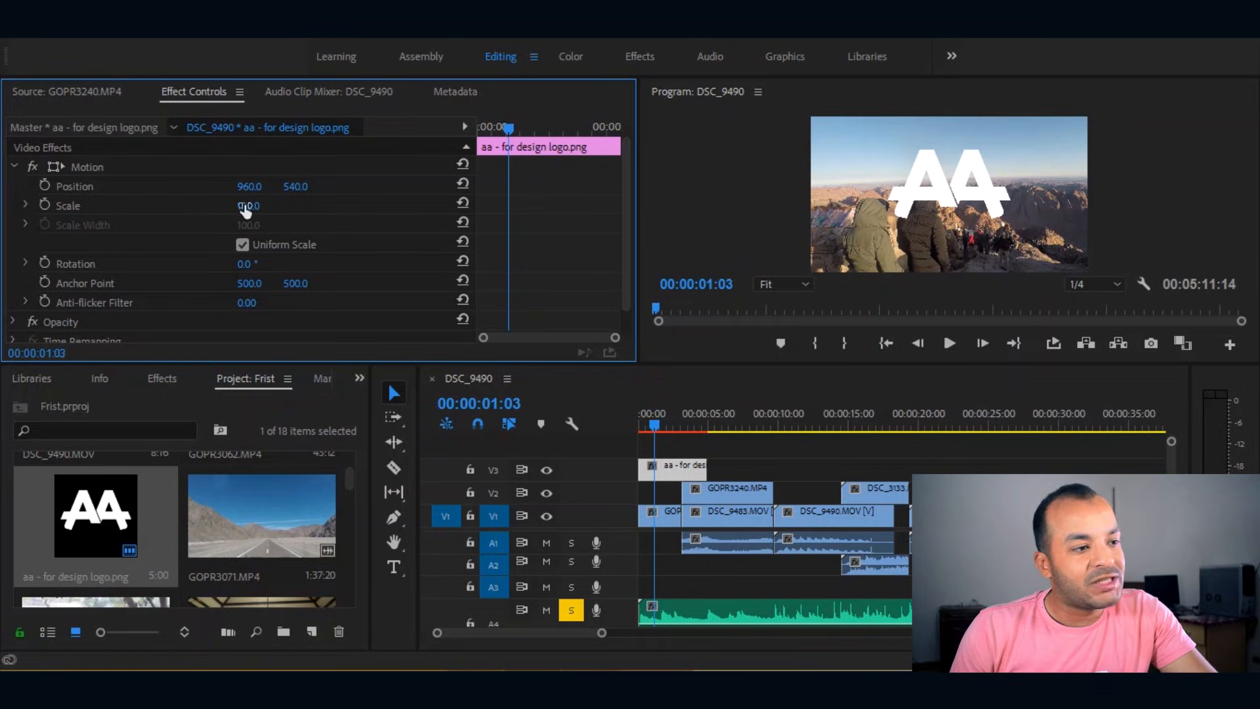
Step: Select the logo's Motion effect and shrink the logo directly on the frame, enlarging the Program monitor and moving the logo toward the lower right
click(109, 164)
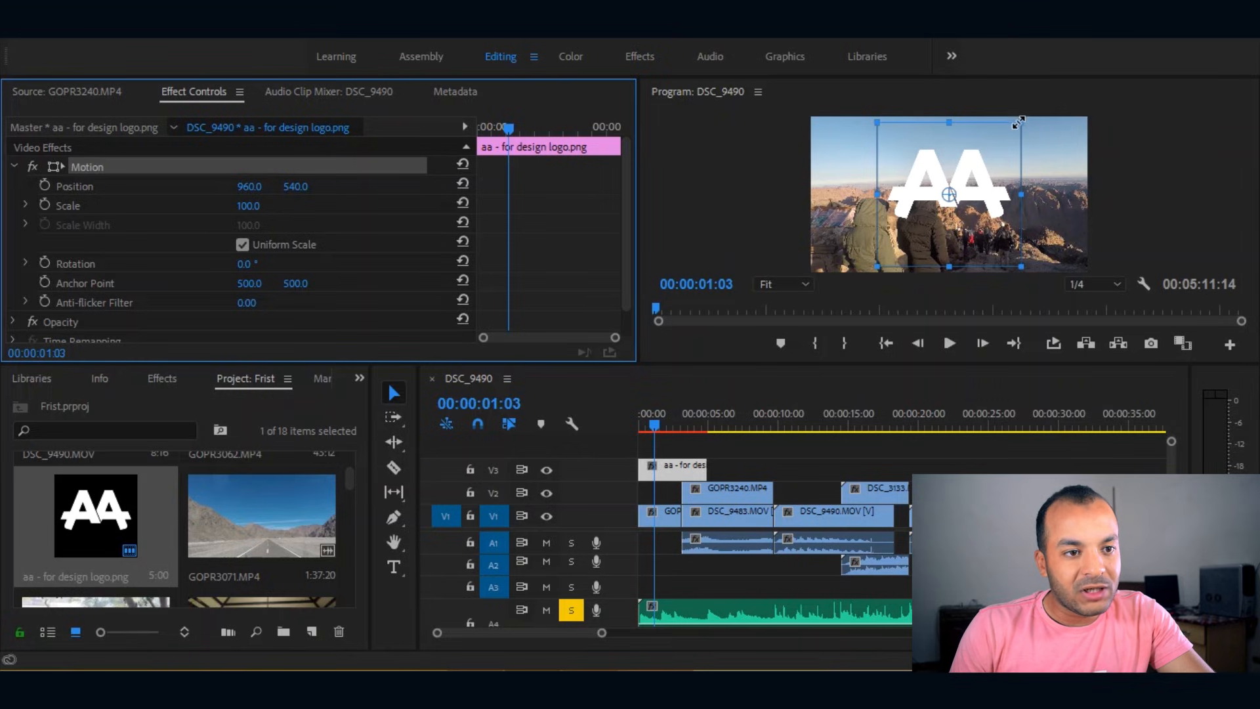
drag(1027, 121, 1001, 148)
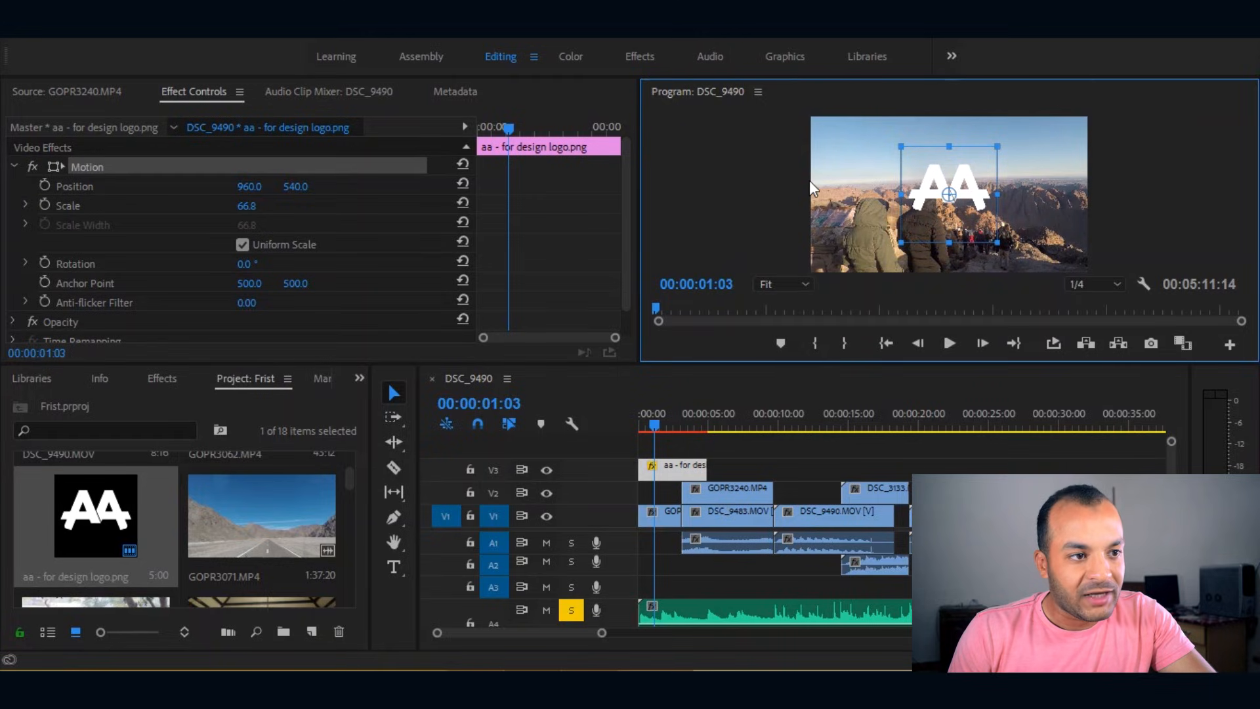
key(grave)
drag(769, 204, 689, 291)
drag(925, 401, 875, 453)
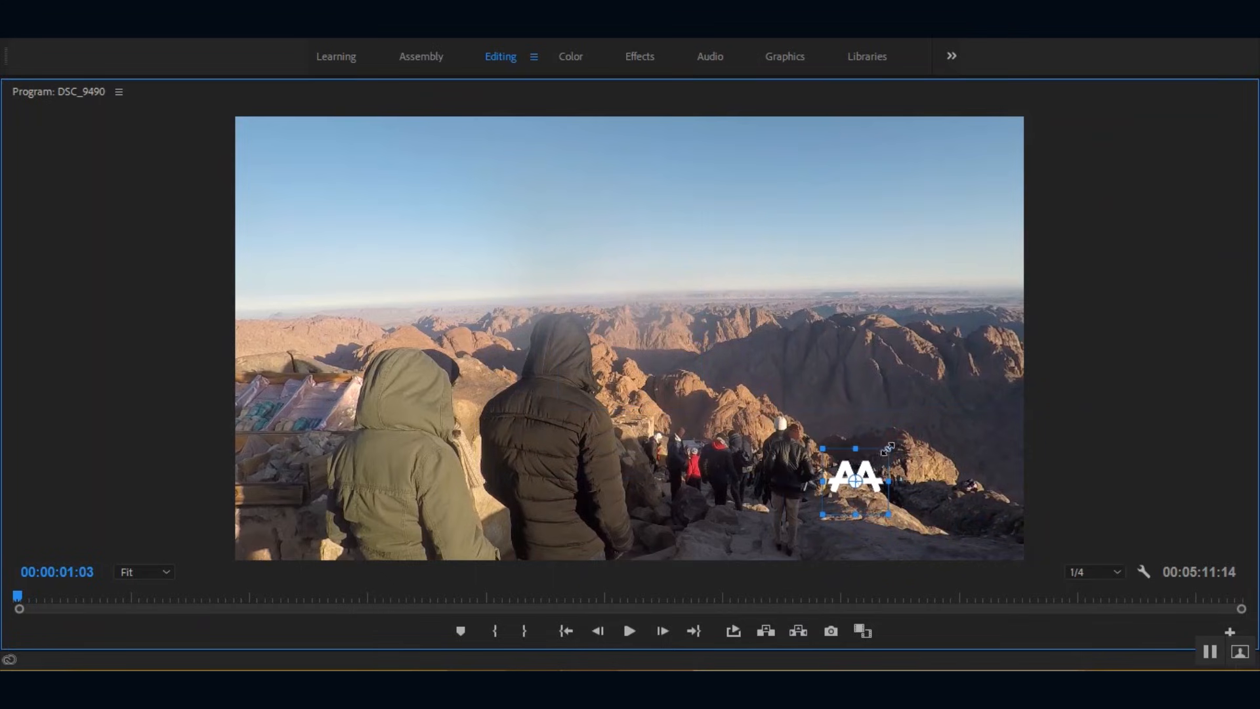
Step: Enlarge the logo on the frame to a scale of about 69.5, reposition it to about 925, 720, and restore the layout
drag(889, 449, 943, 390)
drag(908, 447, 988, 159)
mouse_move(940, 284)
mouse_down()
mouse_move(943, 243)
mouse_move(943, 301)
mouse_up()
drag(776, 261, 693, 254)
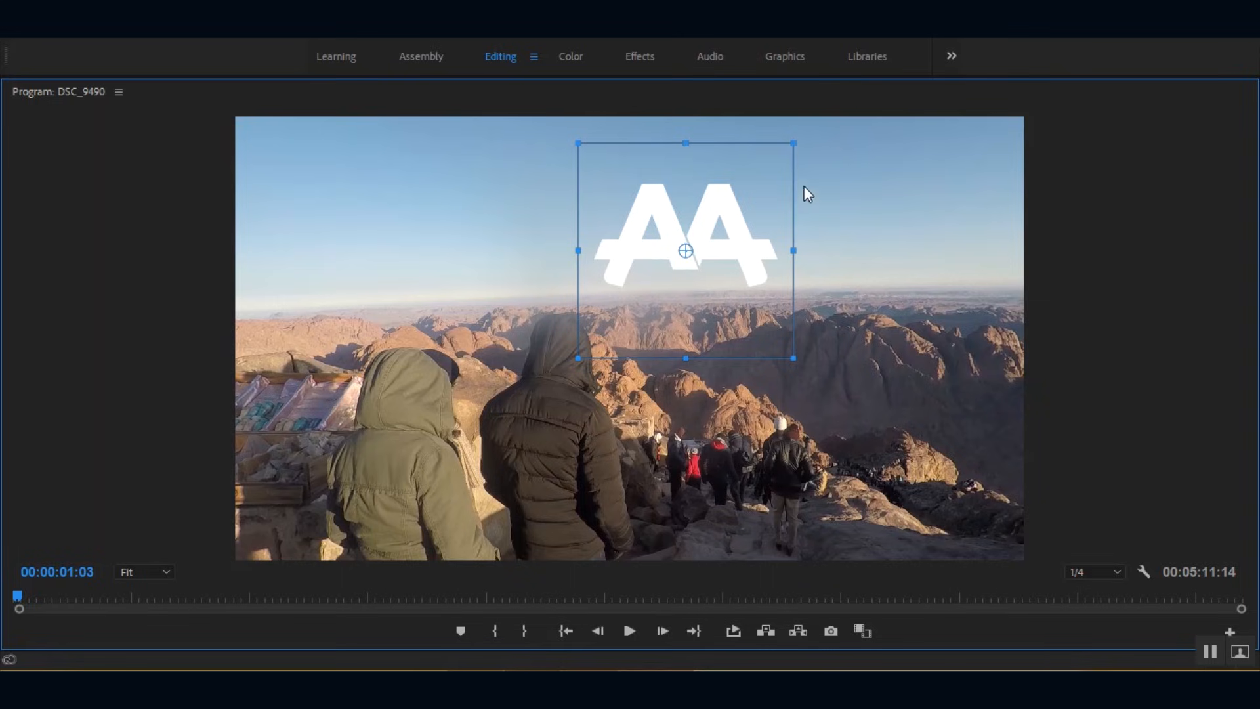
drag(793, 150, 796, 146)
drag(723, 226, 762, 261)
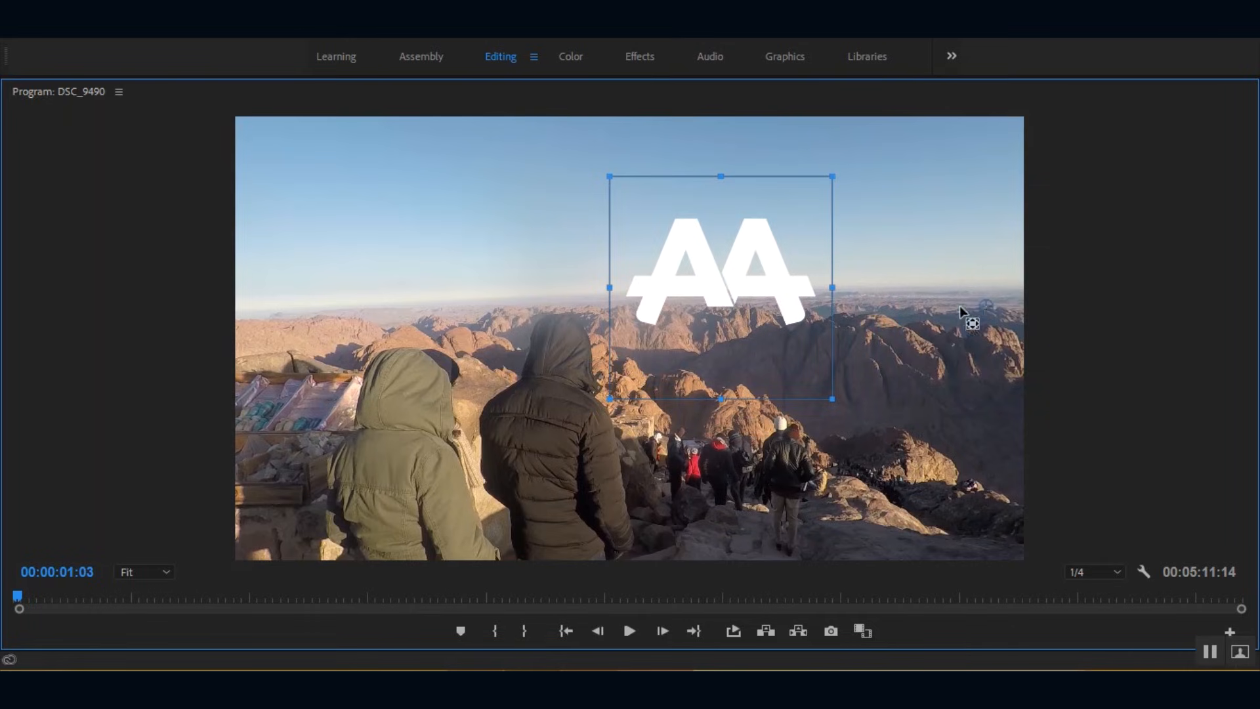
drag(752, 239, 679, 176)
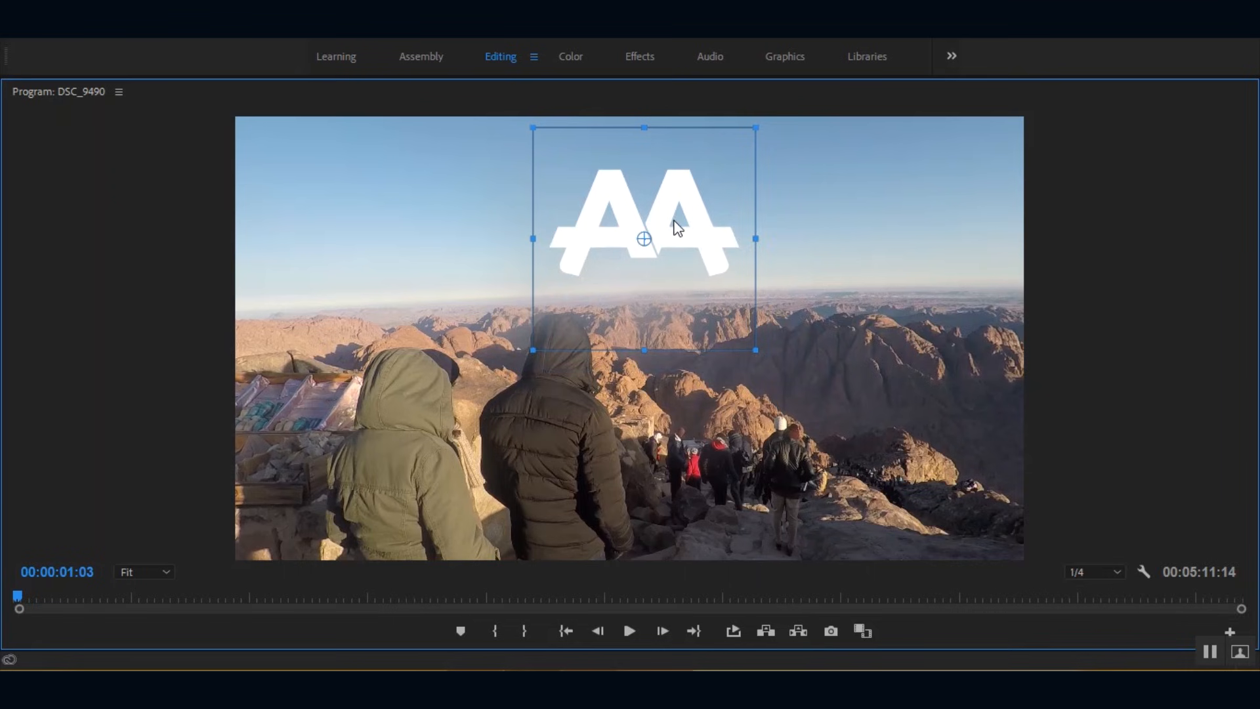
key(grave)
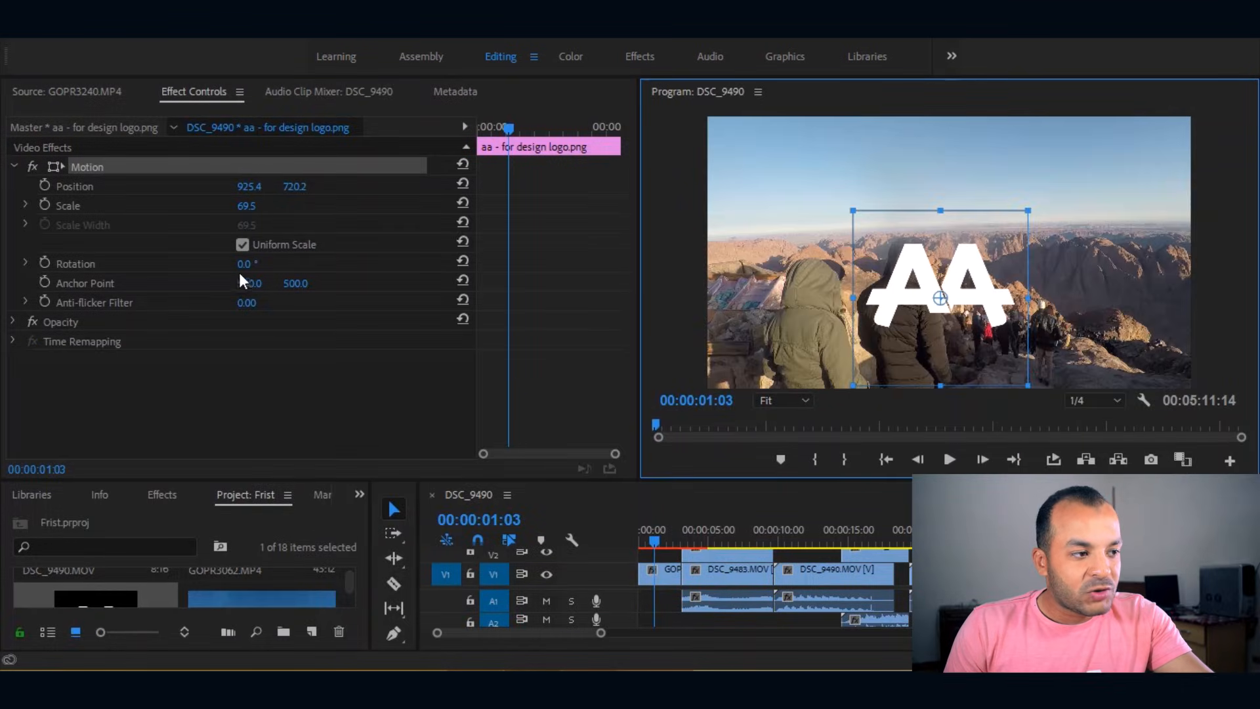
Step: Try rotating the logo 5° around its centered anchor point, and reset the rotation
mouse_move(245, 265)
mouse_down()
mouse_move(269, 266)
mouse_move(220, 265)
mouse_move(249, 265)
mouse_up()
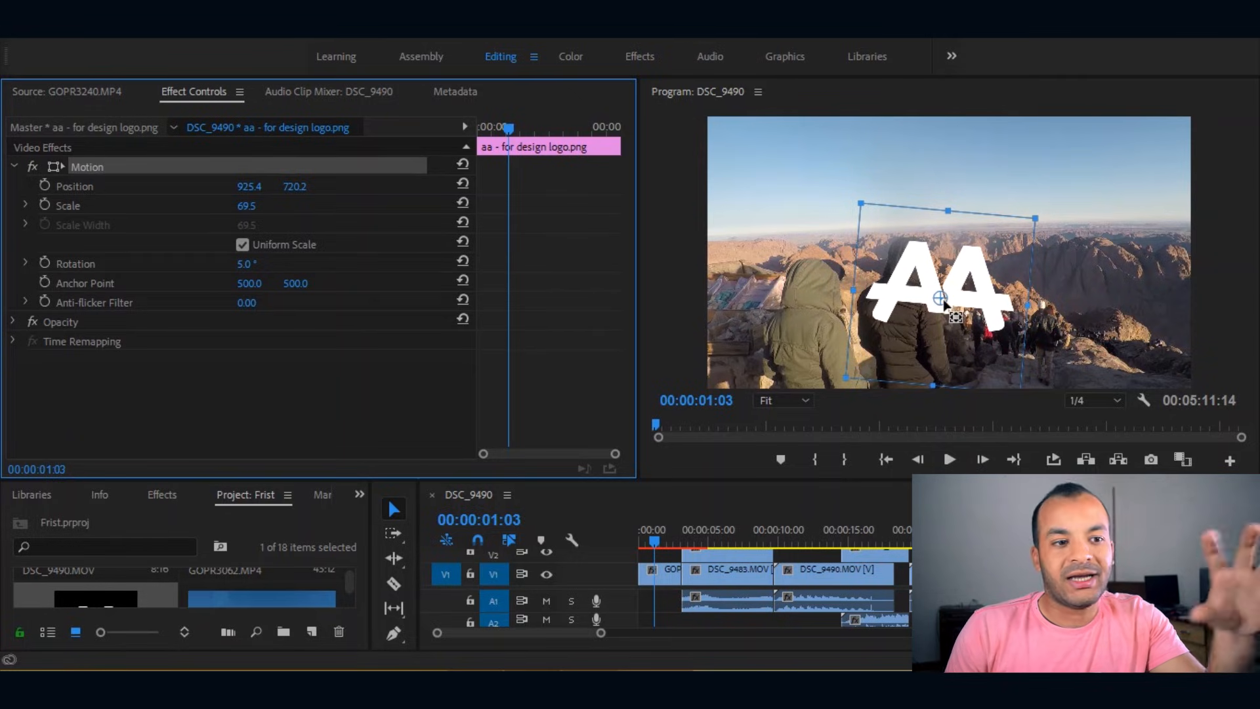
click(462, 260)
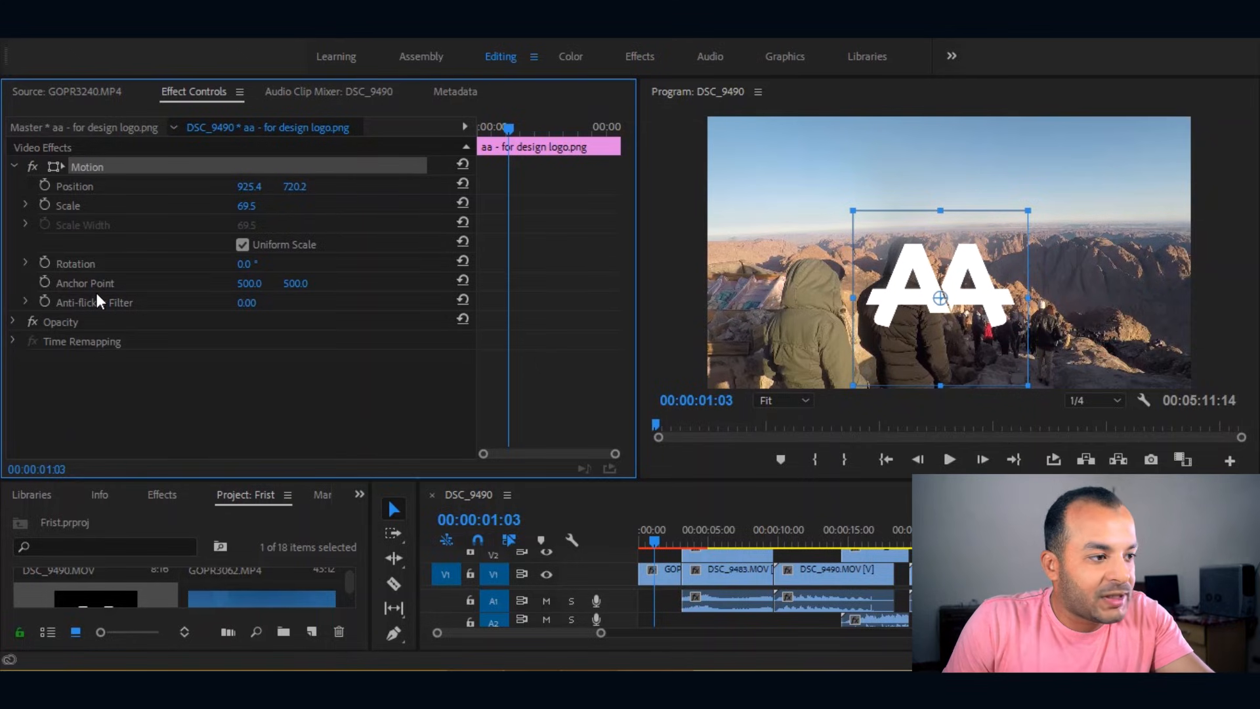
Step: Try moving the logo's horizontal anchor point to 1129 and rotating it 4° around that point, and reset both properties
drag(250, 283, 932, 285)
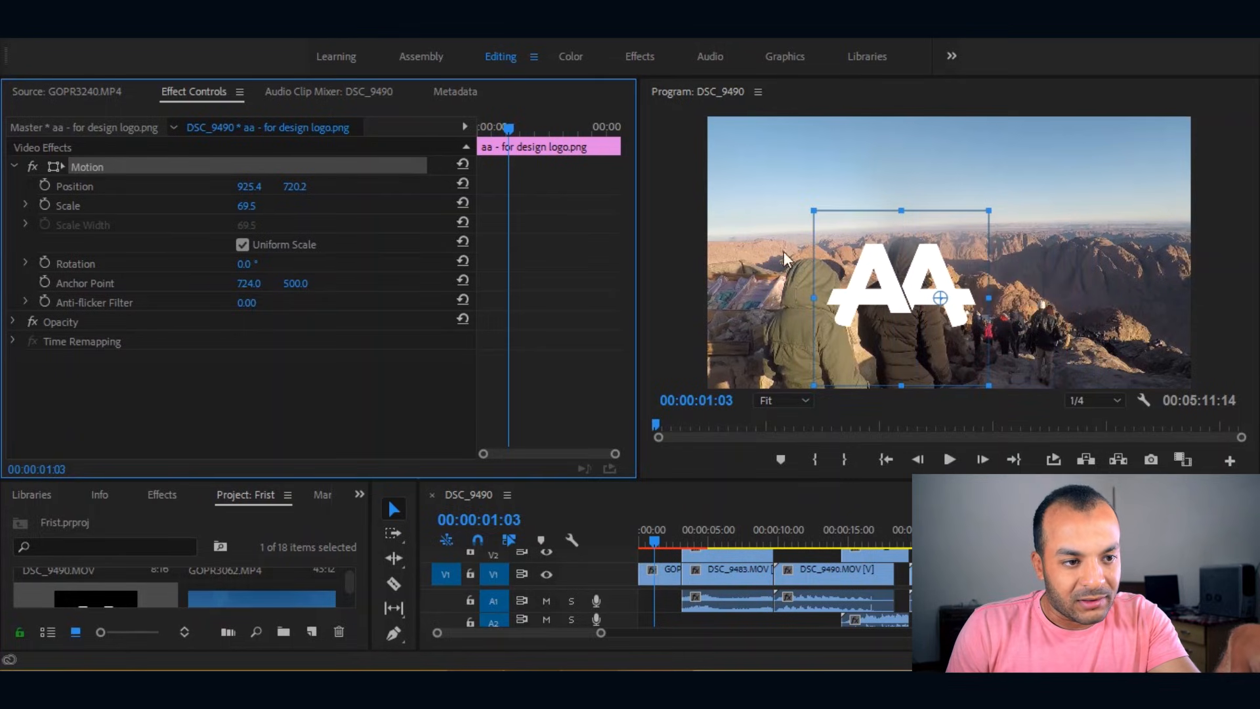
drag(249, 283, 789, 295)
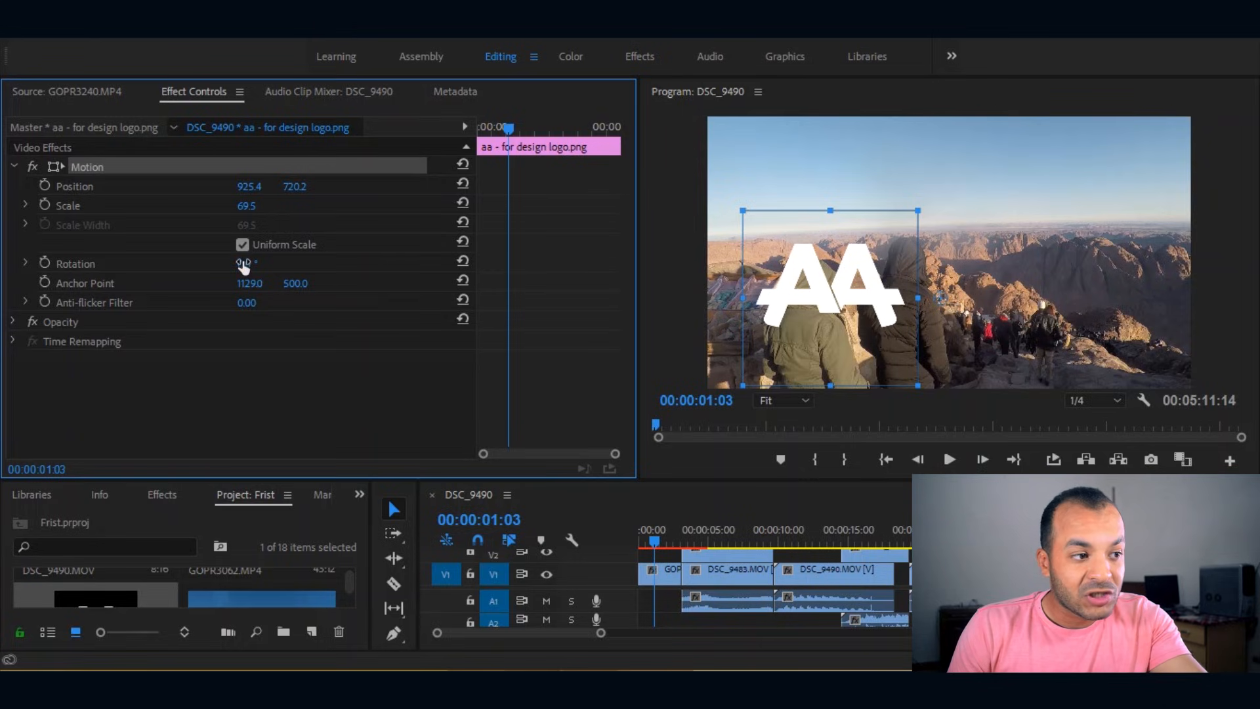
mouse_move(240, 264)
mouse_down()
mouse_move(331, 263)
mouse_move(243, 264)
mouse_up()
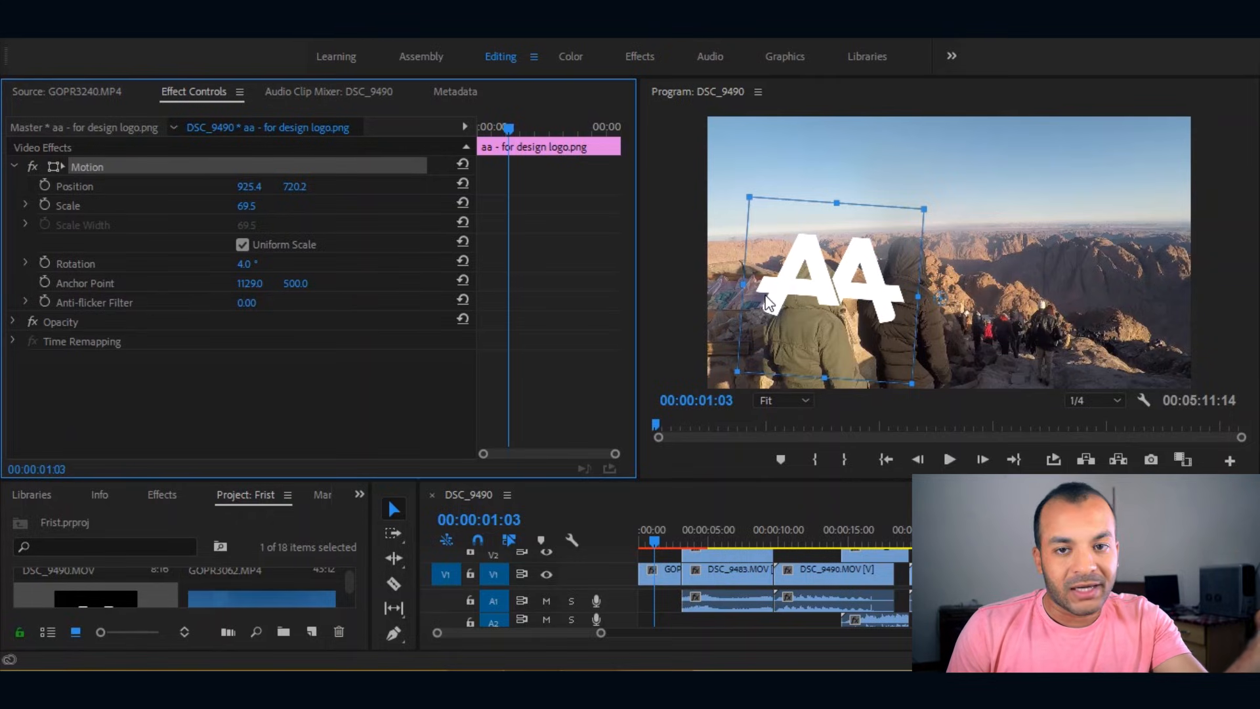
click(463, 281)
click(461, 262)
drag(245, 264, 470, 263)
click(468, 263)
Step: In the maximized Program monitor, scale the logo to about 11.9 and place it in the frame's lower-right corner, at about 1830, 1017
click(716, 86)
double_click(687, 92)
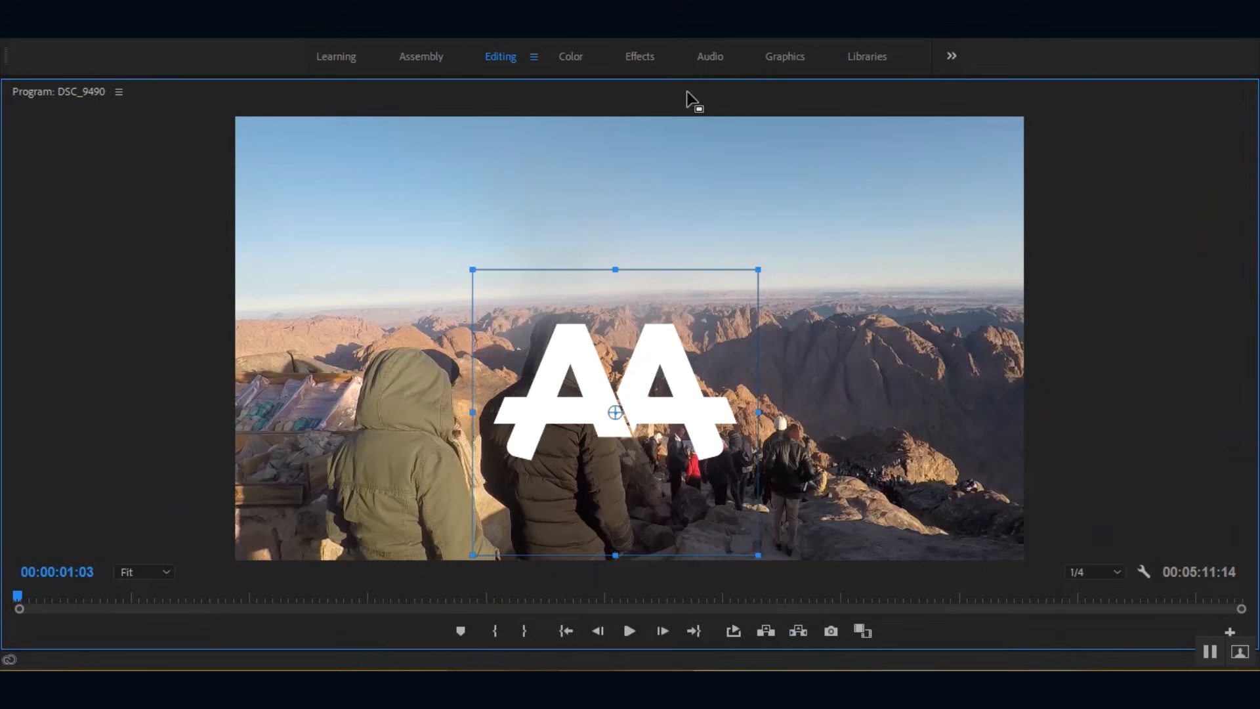
drag(759, 268, 614, 379)
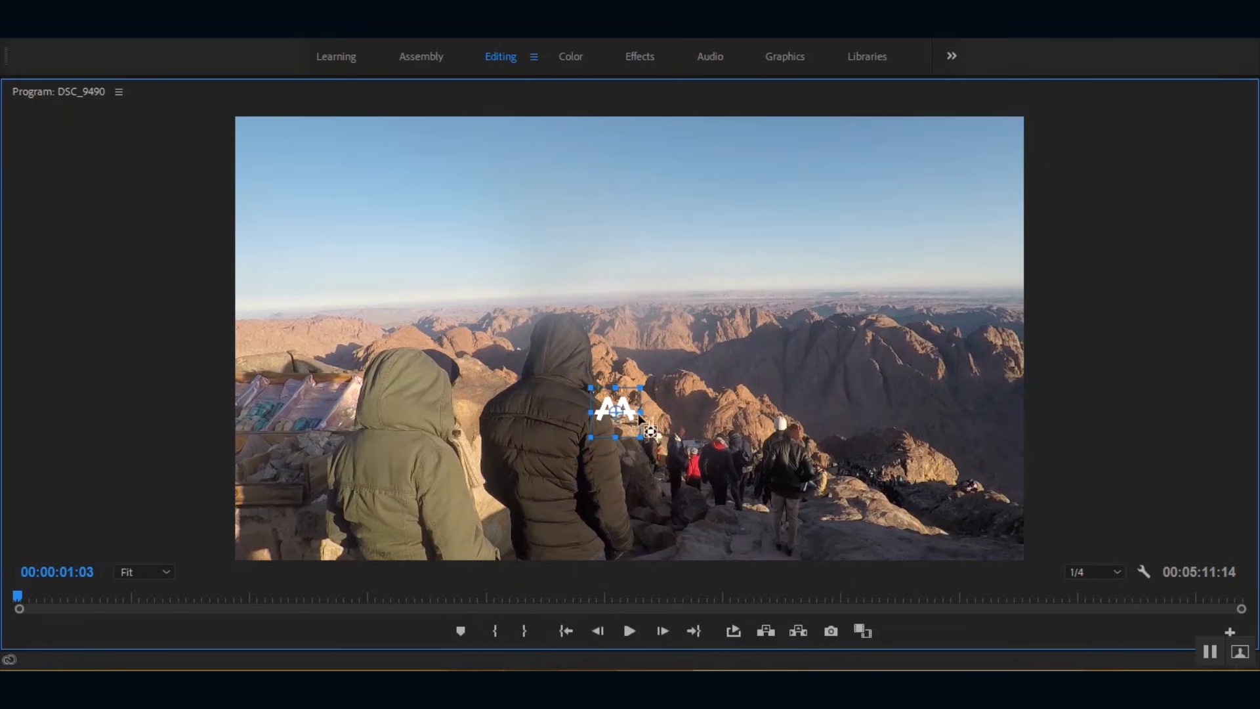
drag(640, 391, 755, 268)
drag(695, 349, 1065, 484)
drag(1124, 395, 1003, 507)
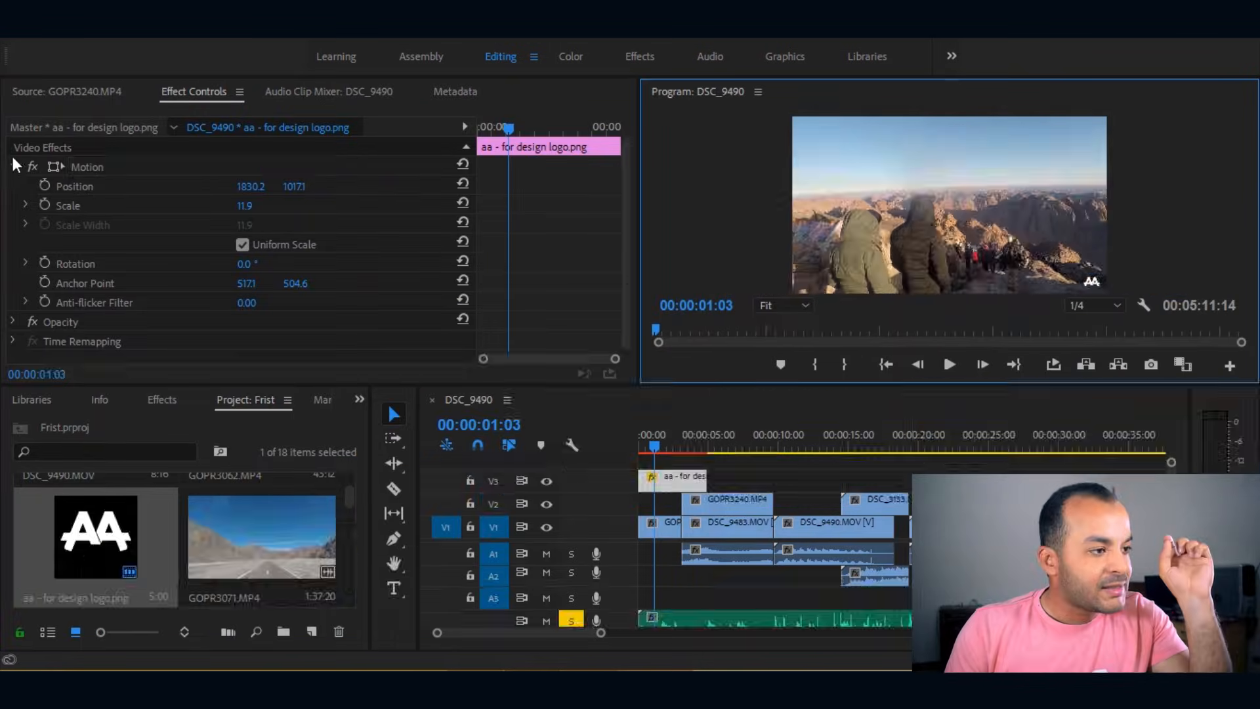
Step: Collapse the logo's Motion properties, expand its Opacity properties, and check the logo in the maximized Program monitor
click(11, 167)
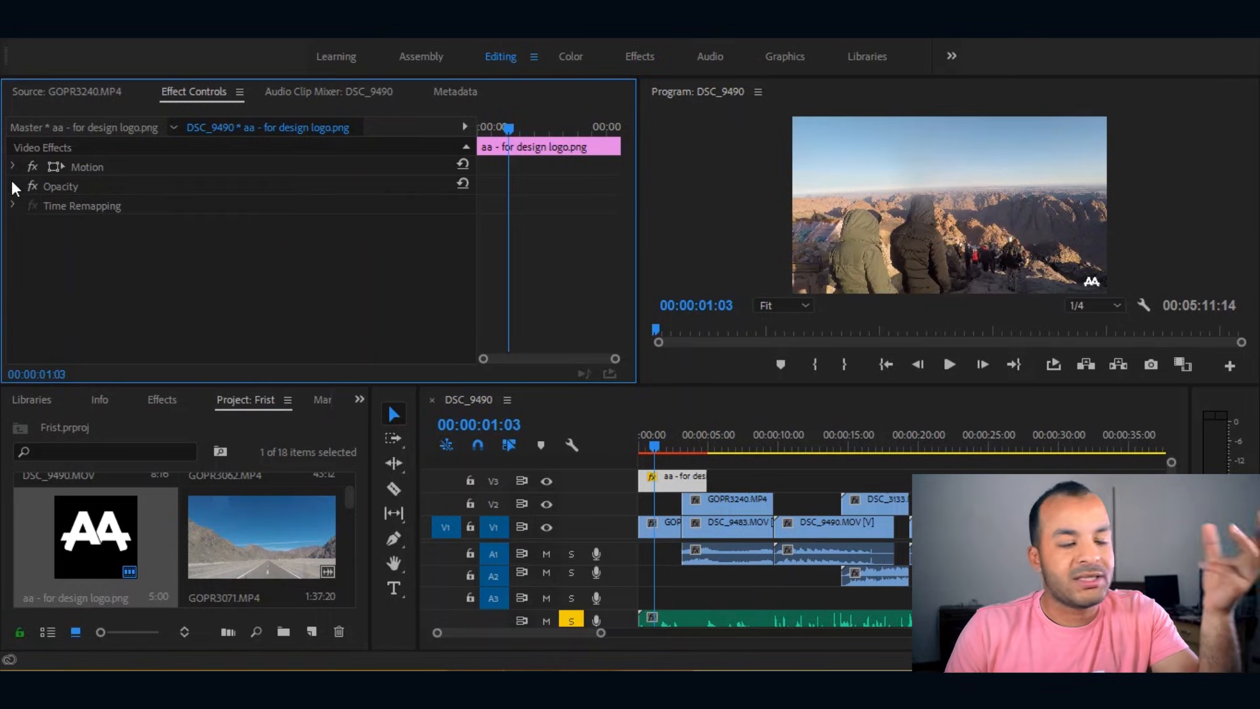
click(13, 186)
click(710, 100)
key(grave)
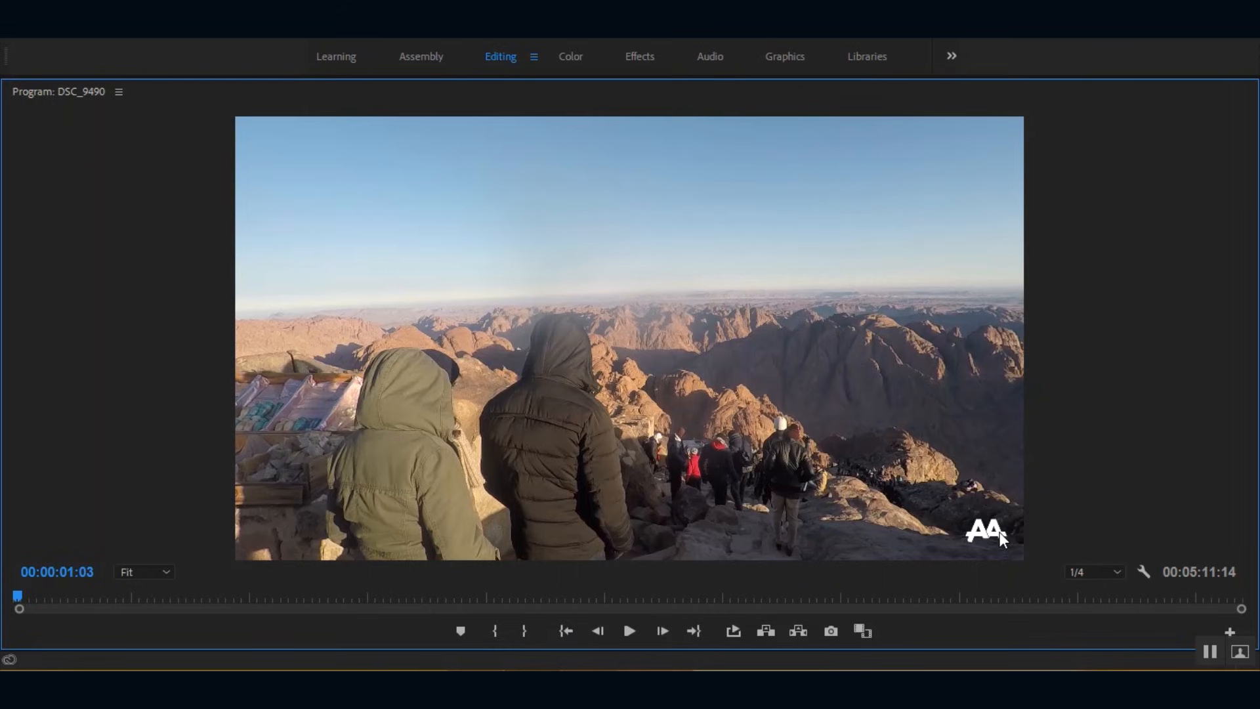
key(grave)
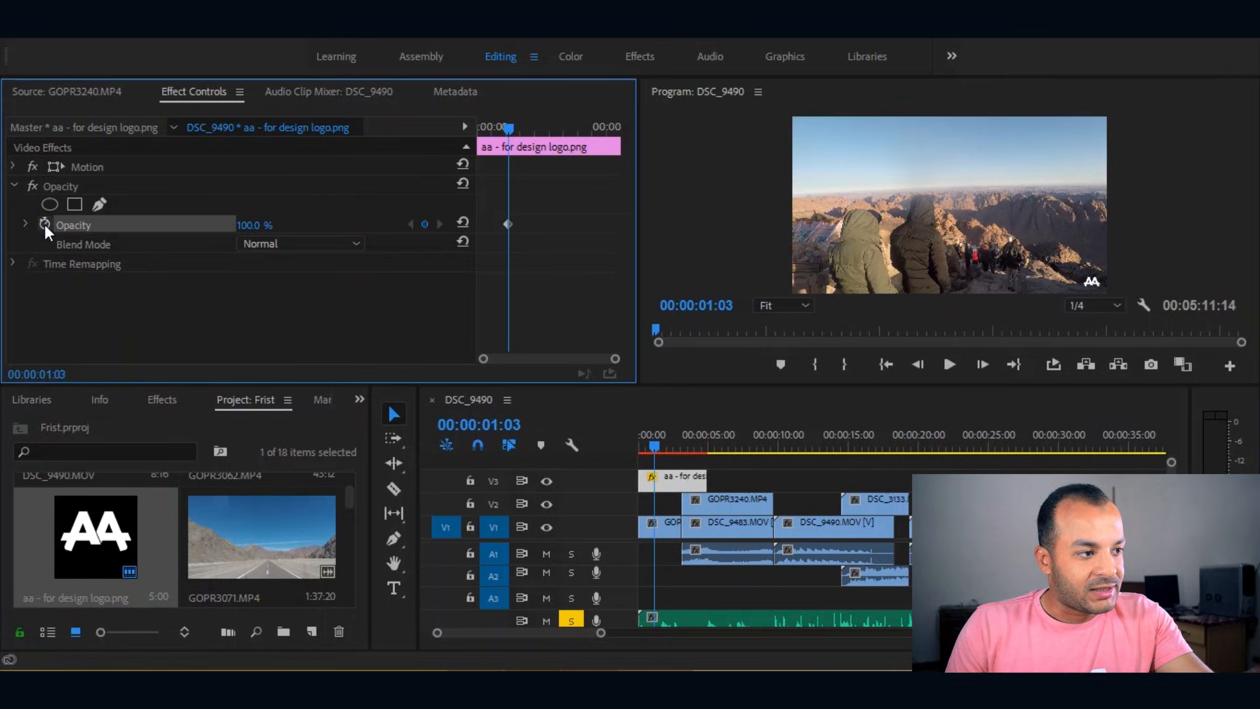
Step: Set the logo's opacity to 50% with keyframing turned off, and check it in the maximized Program monitor
double_click(44, 225)
click(656, 366)
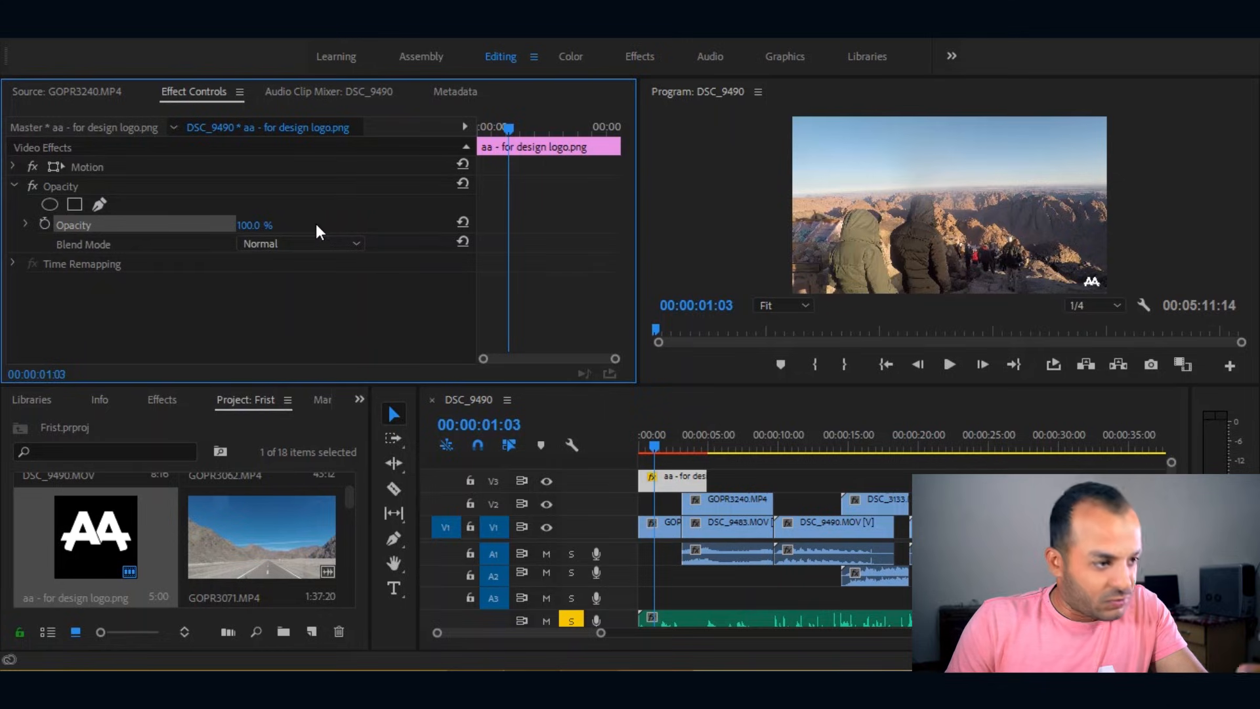
drag(253, 225, 218, 225)
click(256, 225)
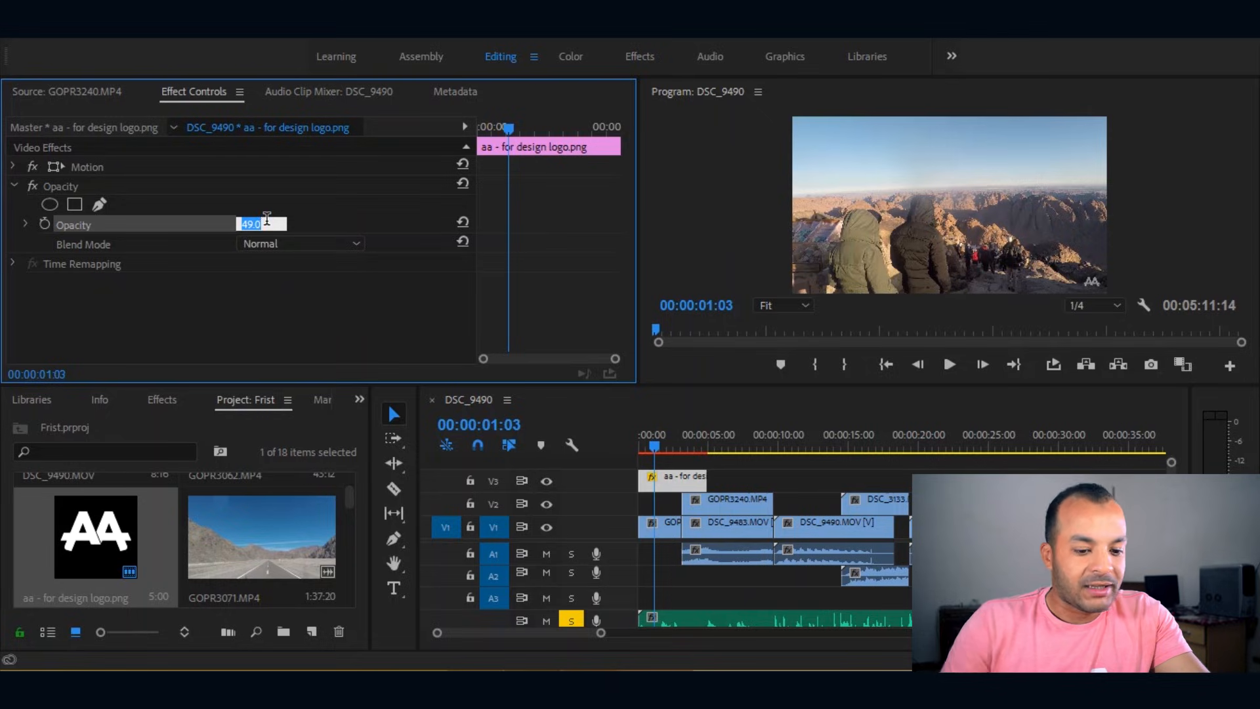
text(50)
key(Return)
click(718, 88)
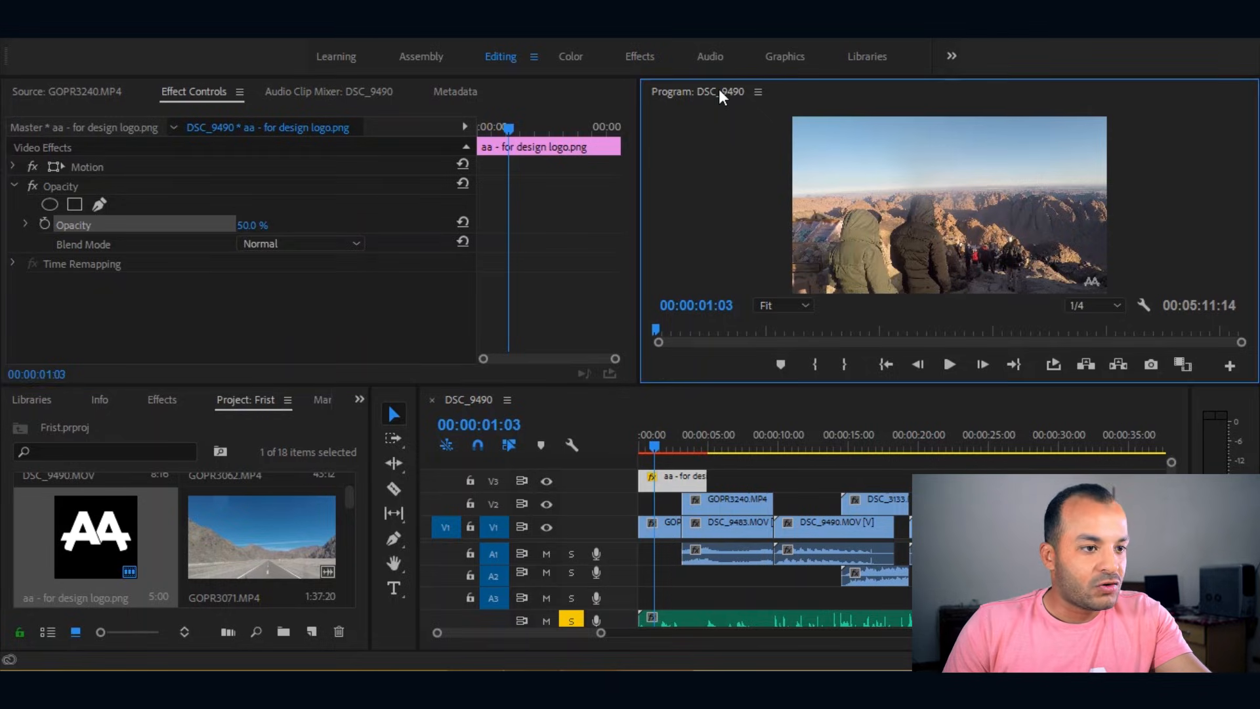
key(grave)
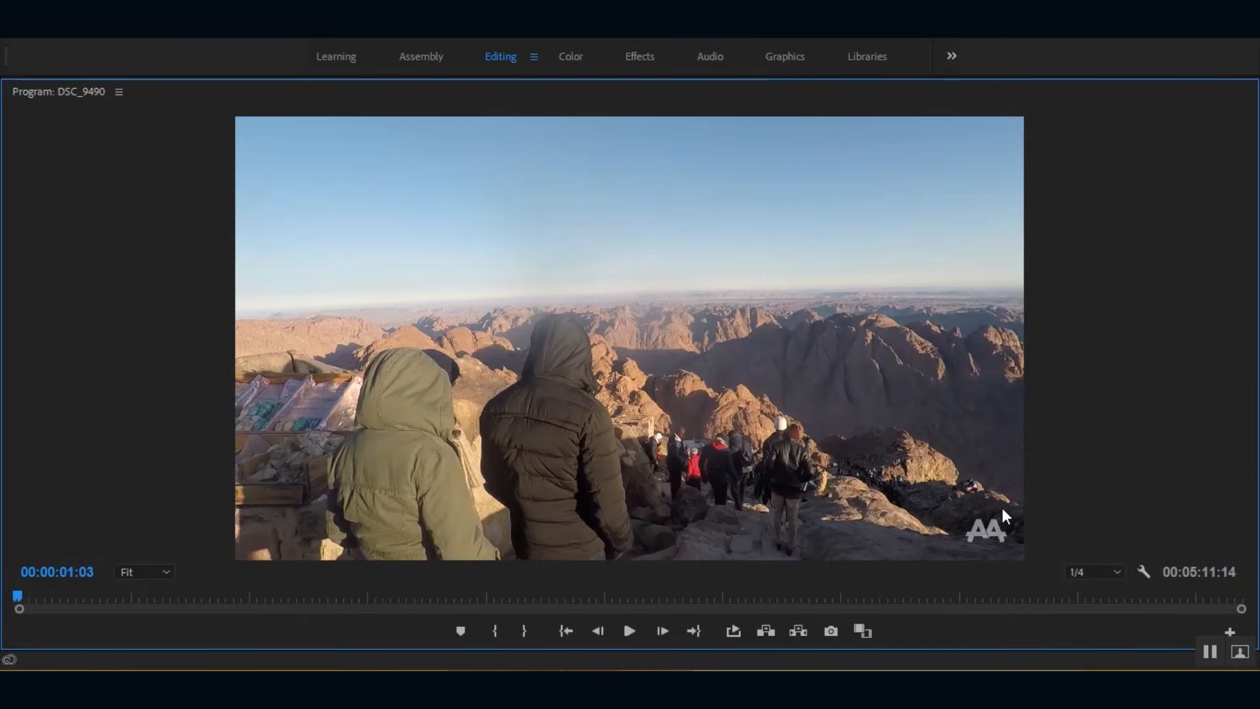
key(grave)
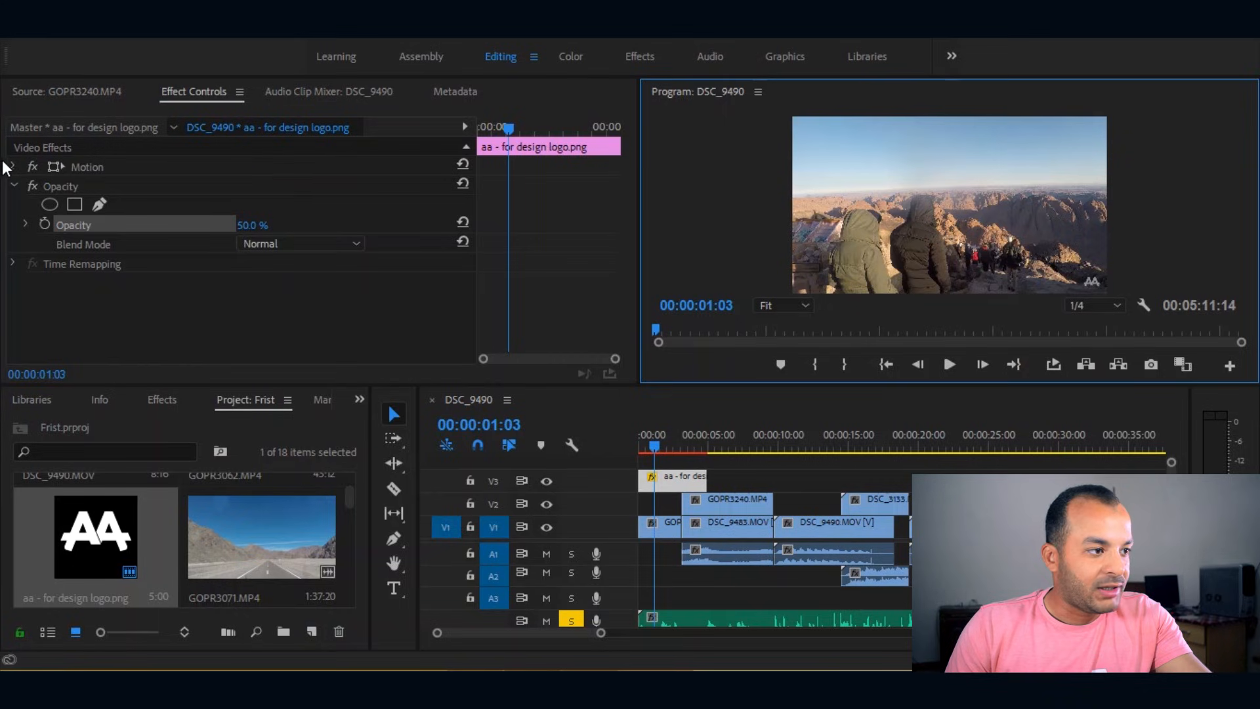
Step: Try resetting the logo's Motion effect to preview it large in the frame center, and undo the reset
click(462, 164)
click(708, 135)
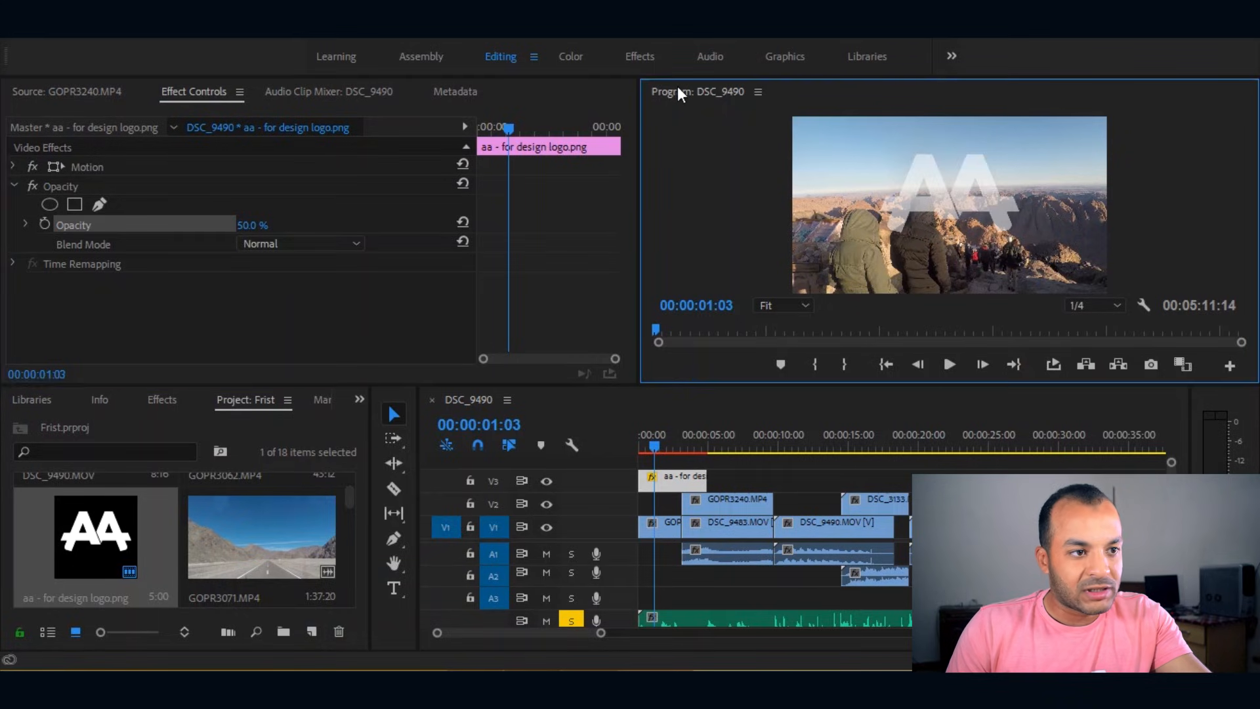
key(grave)
key(grave)
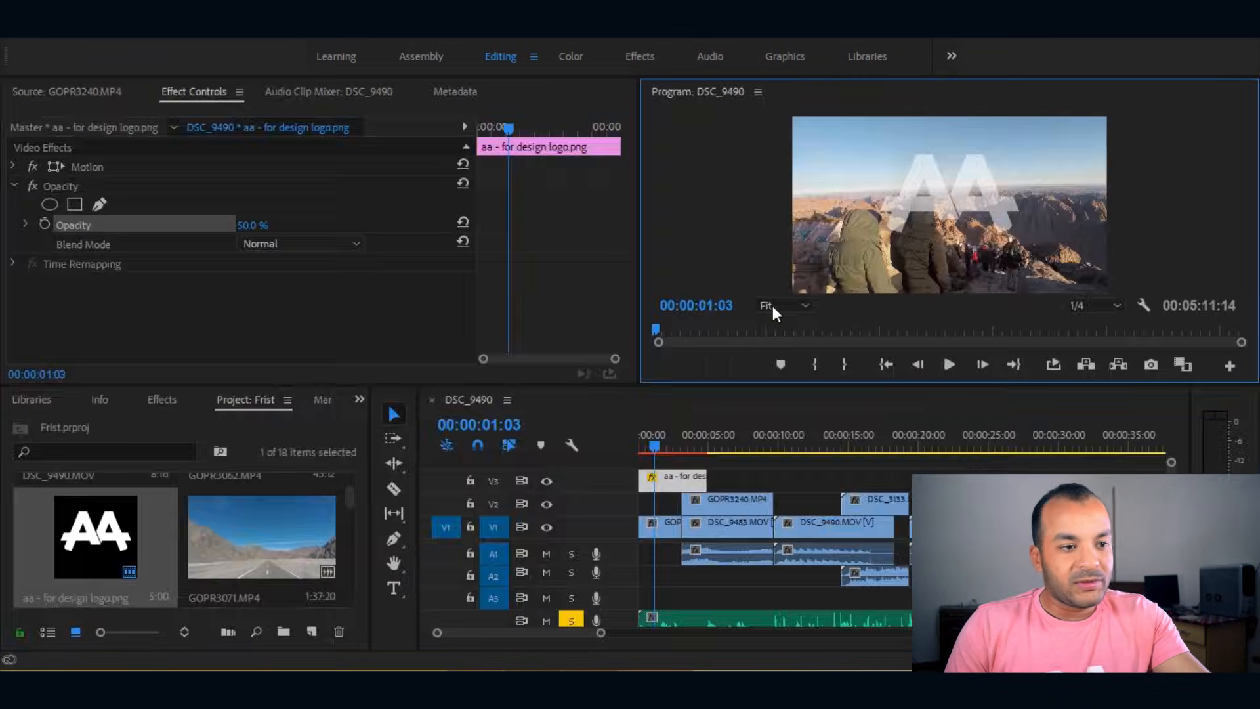
key(ctrl+z)
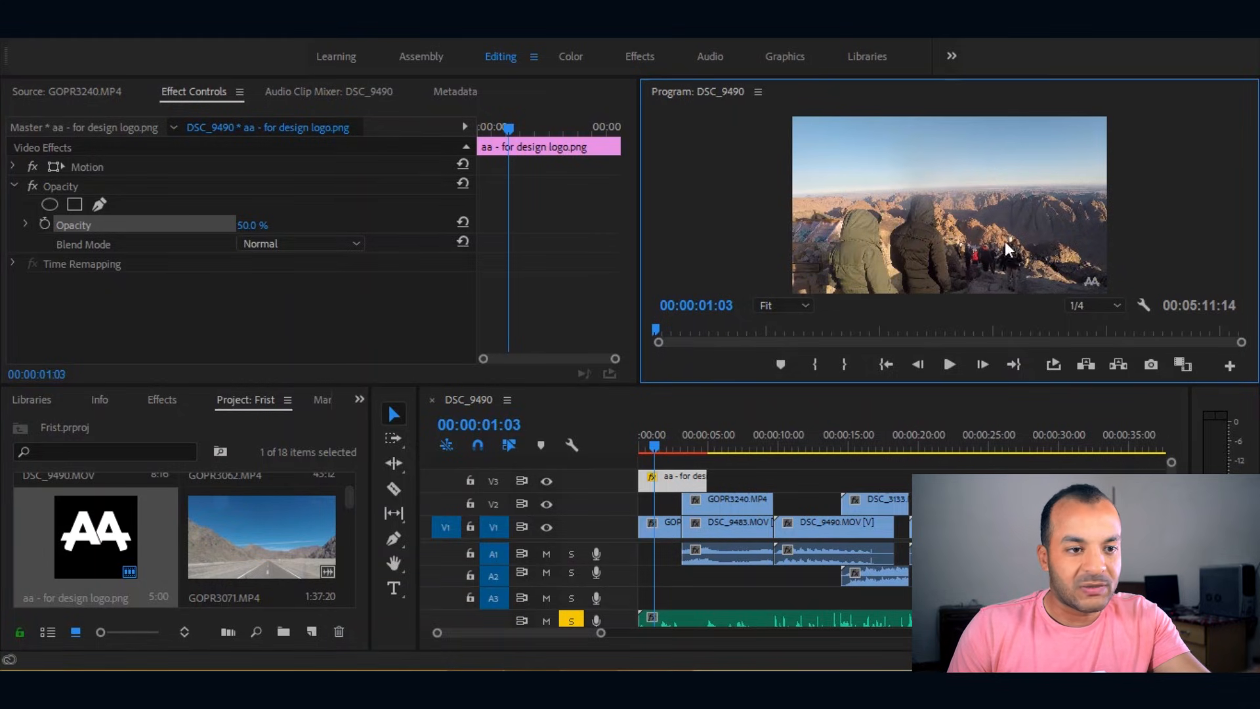
Step: Lower the logo's opacity to 28% and check the watermark in the maximized Program monitor
drag(253, 225, 240, 225)
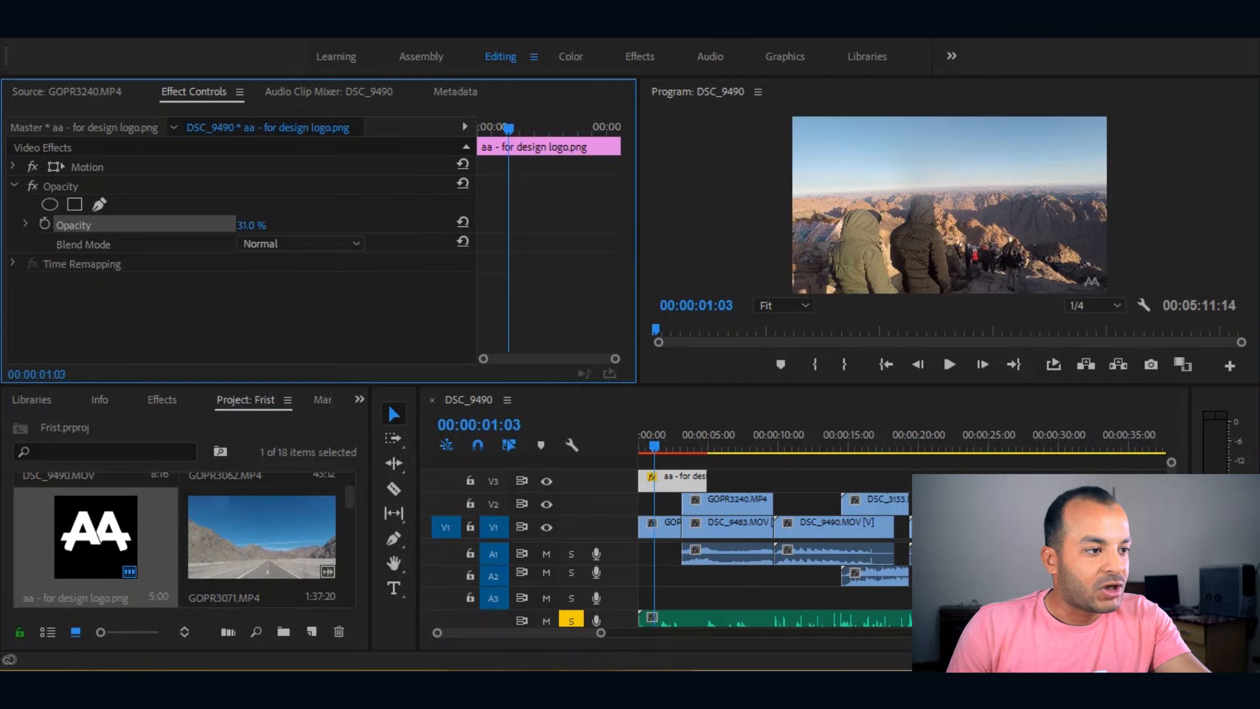
key(grave)
key(grave)
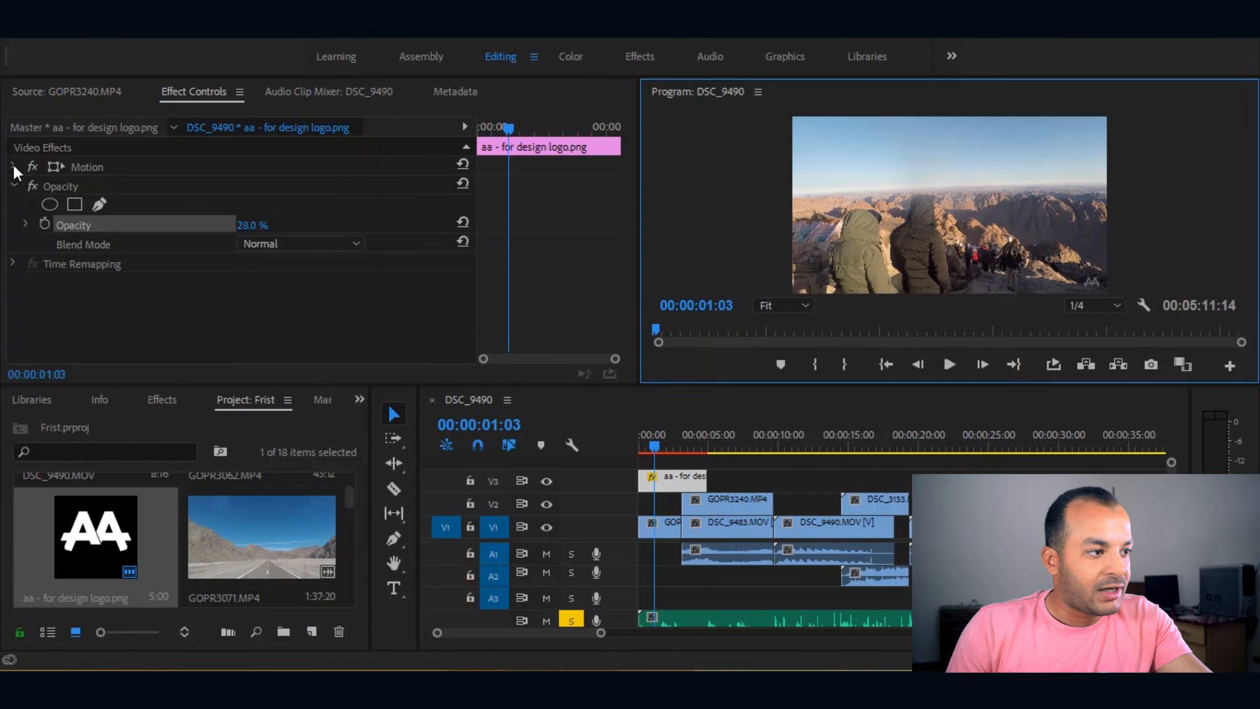
Step: Move the logo slightly lower by setting its vertical position to 1034.1, and collapse the Motion properties
drag(306, 189, 311, 189)
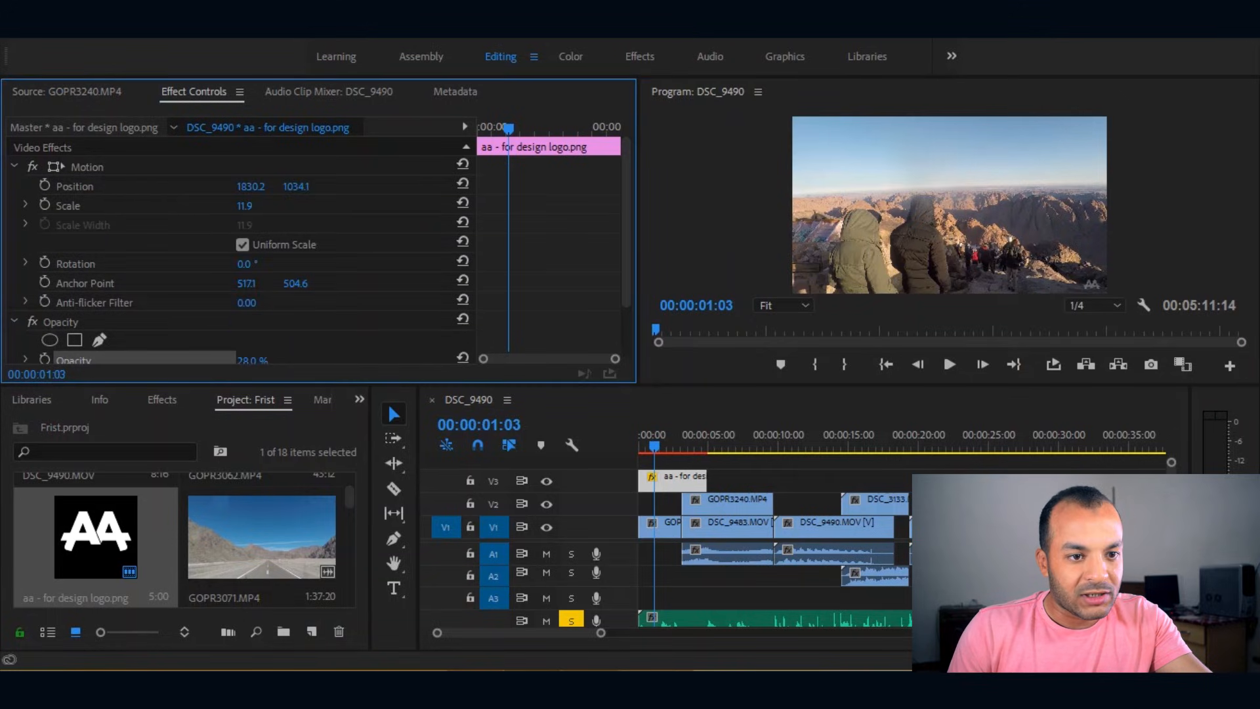
click(14, 165)
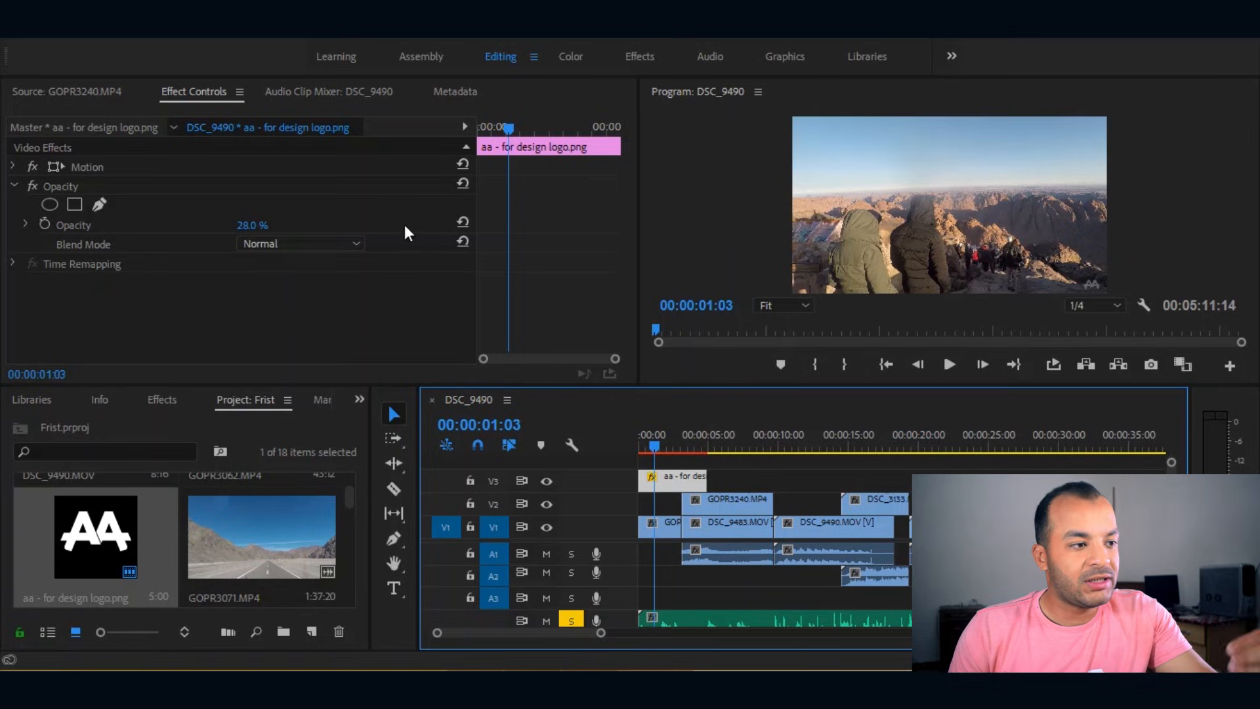
Step: Open the list of blend modes for the logo clip
click(358, 245)
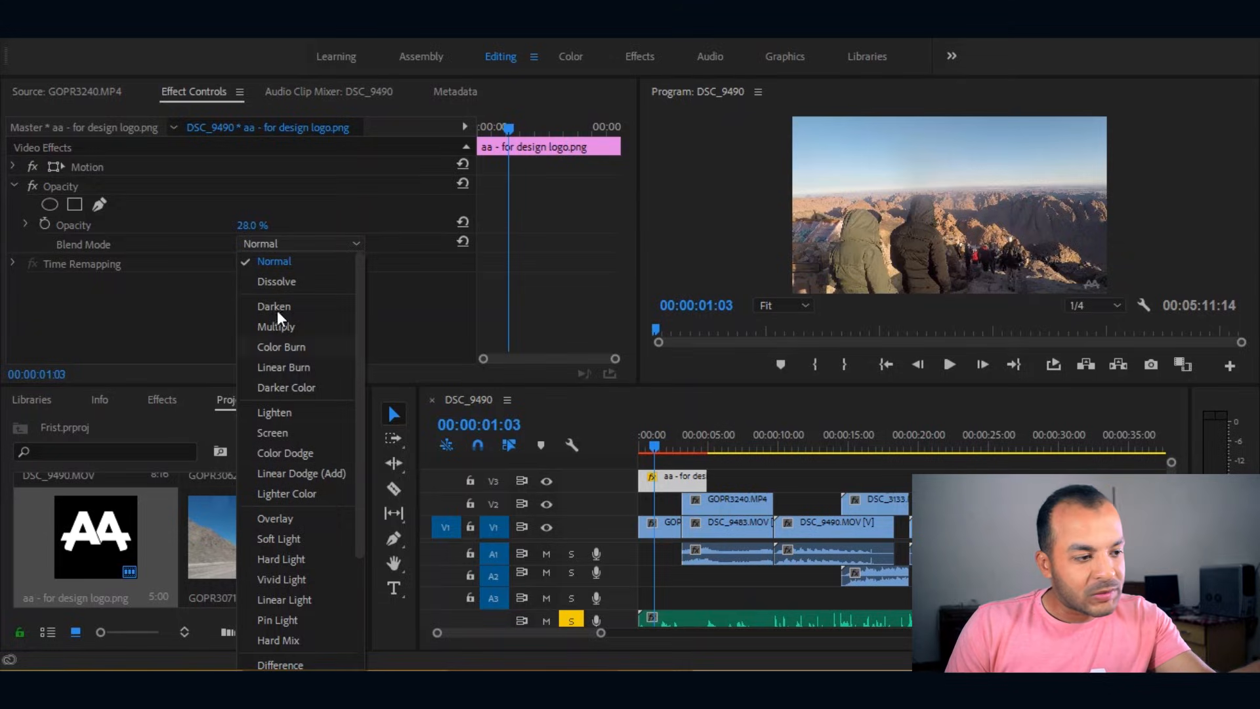